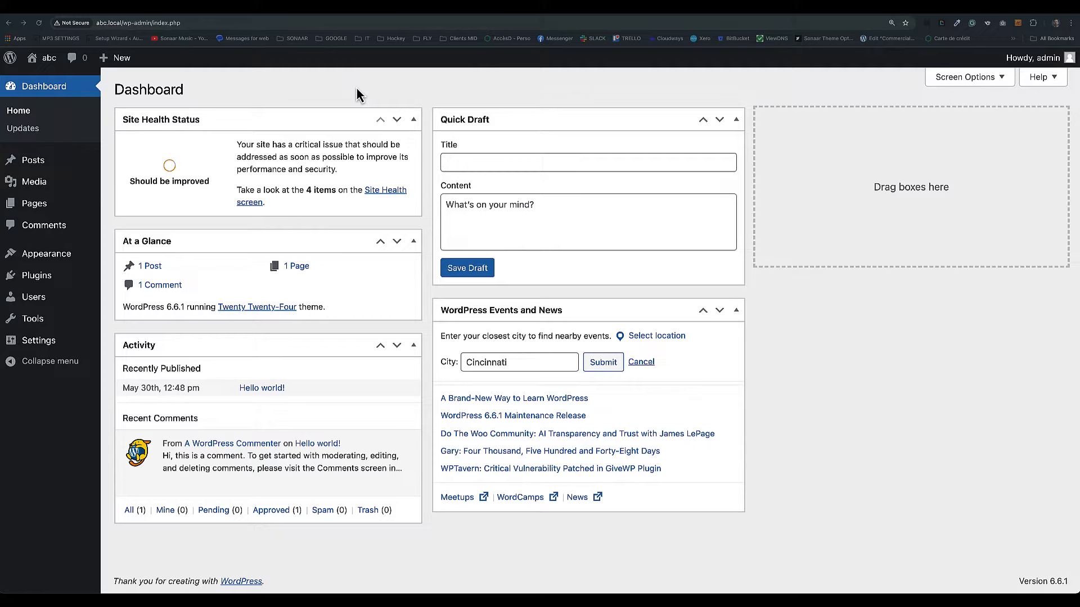
Step: Search the WordPress plugin directory for "sonaar mp3" and install MP3 Audio Player by Sonaar
mouse_move(44, 213)
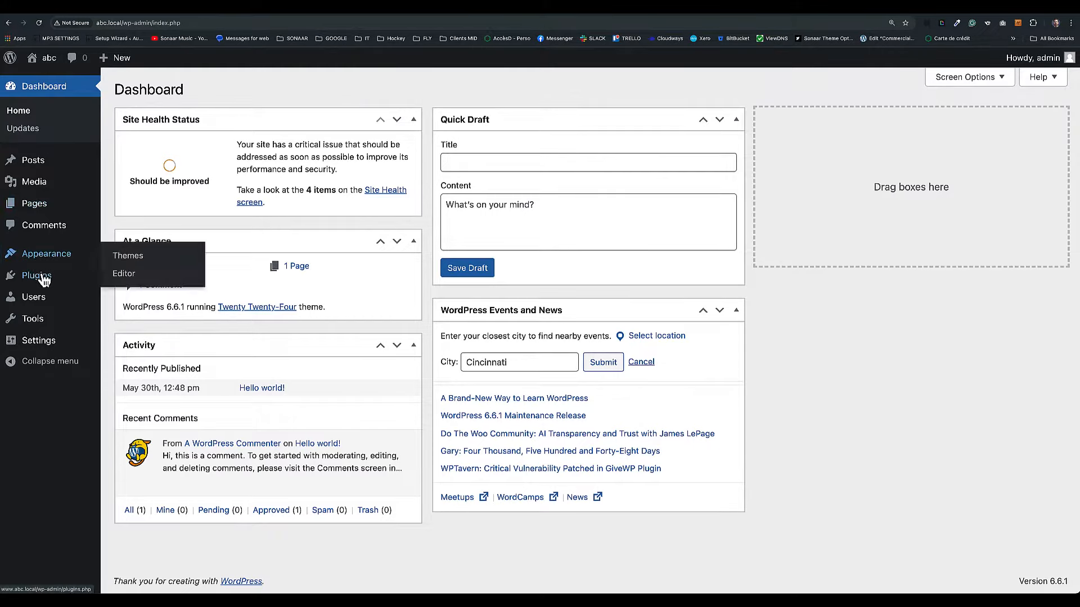
mouse_move(41, 279)
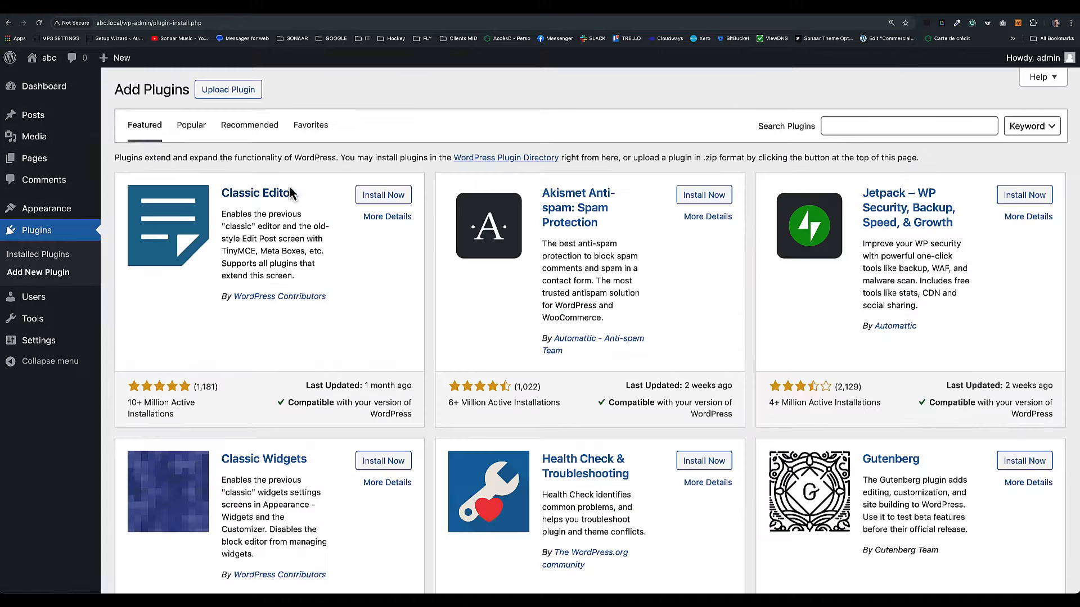
click(875, 125)
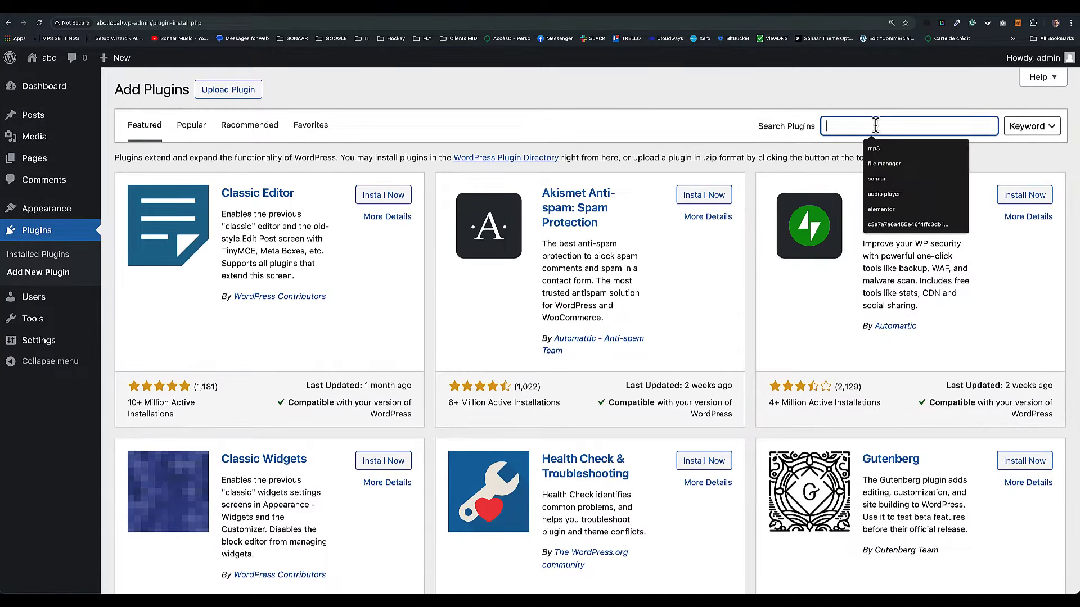
text(sonaar mp3)
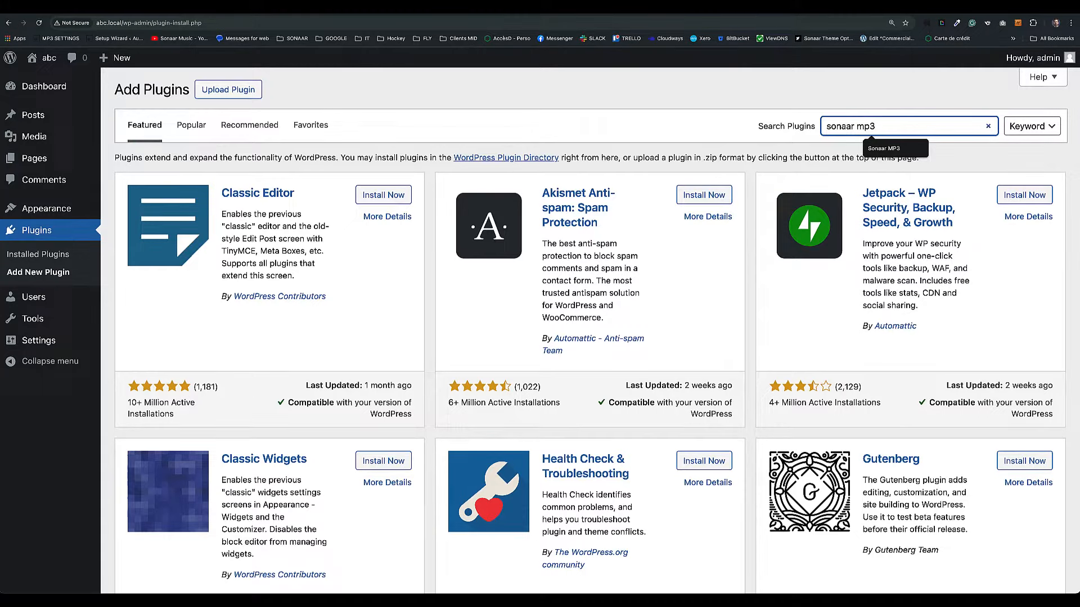
key(Return)
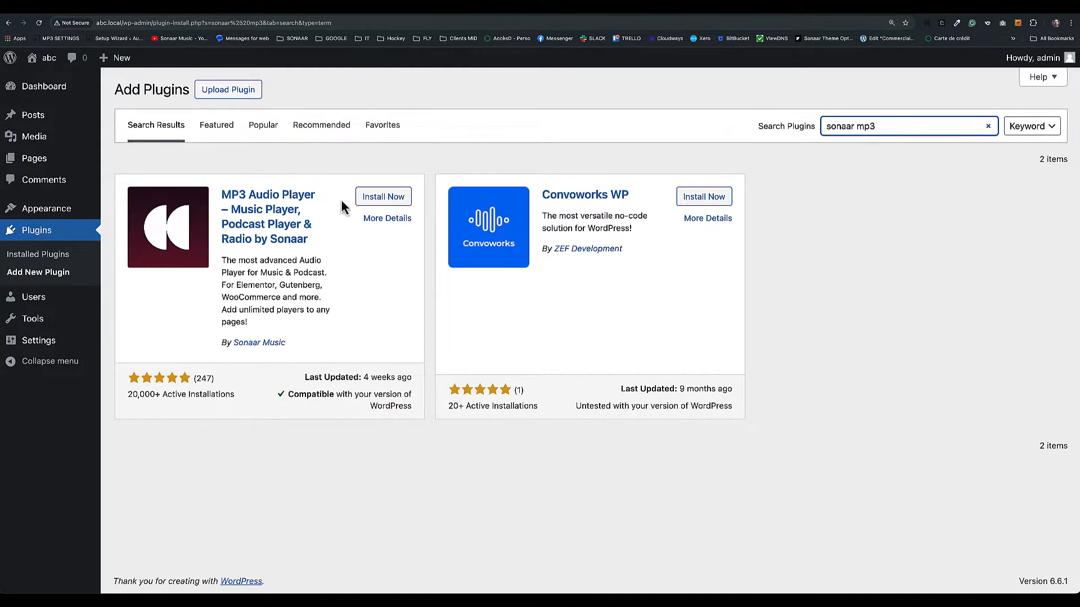
click(386, 202)
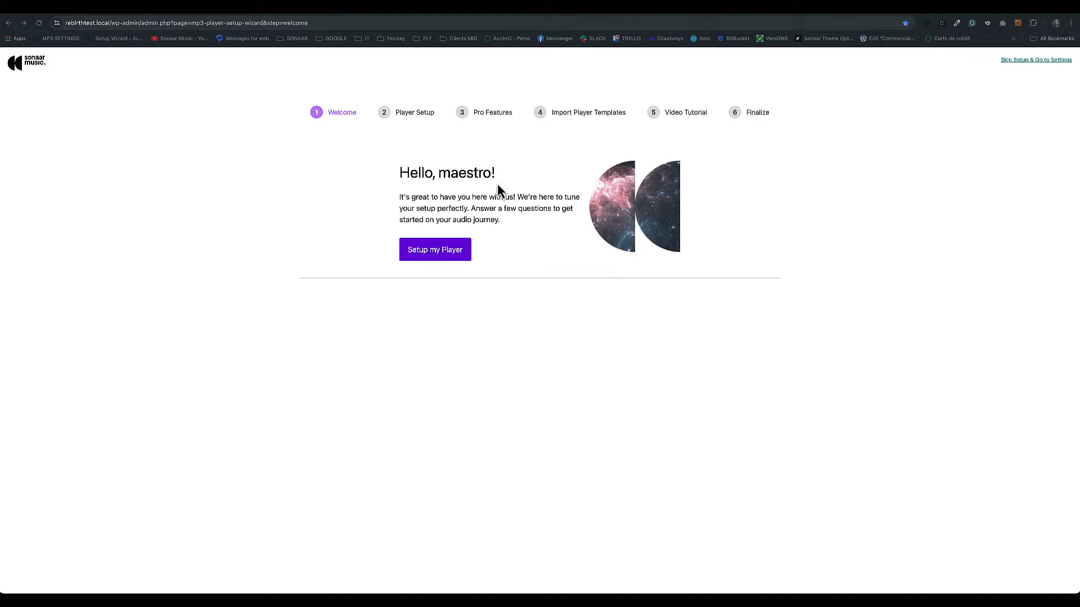
Step: Complete the wizard's player setup with Music, Real Waveforms and selling audio files, and proceed past the Pro Features page
click(456, 254)
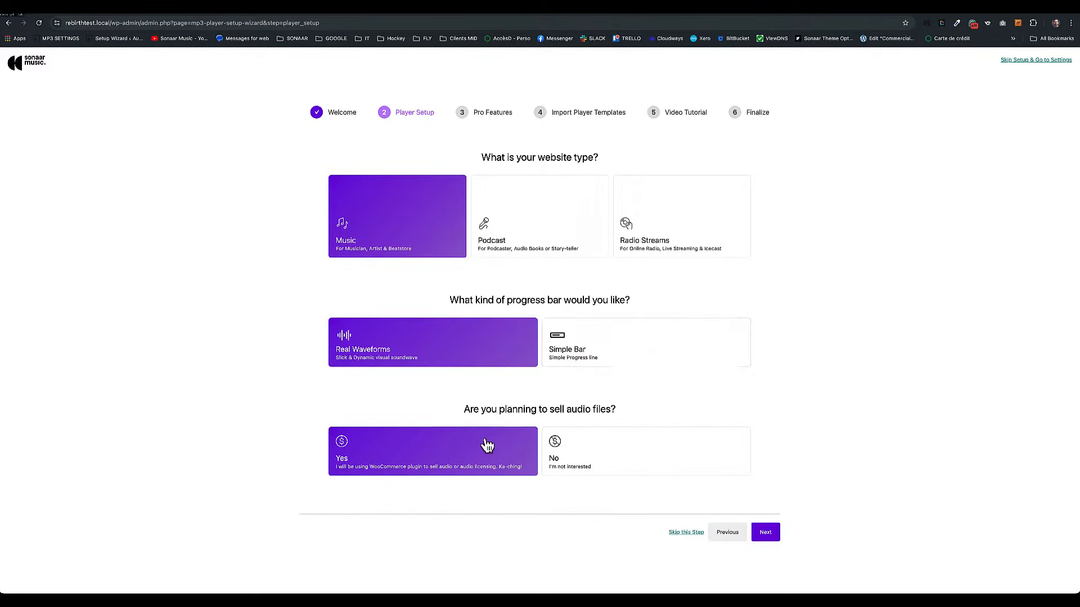
click(765, 531)
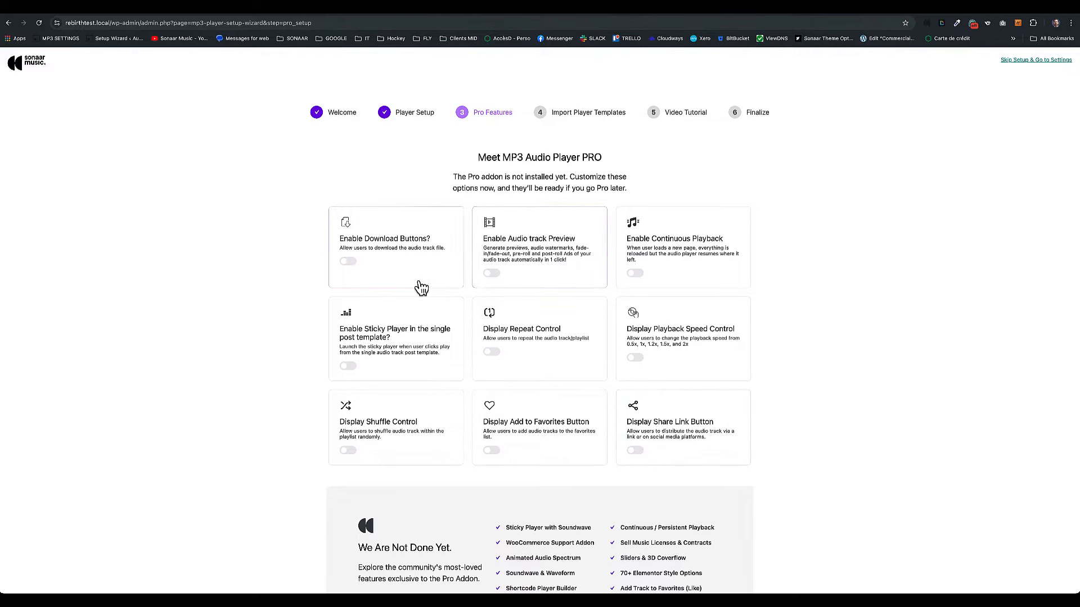
click(417, 283)
scroll(551, 265, down, 10)
click(766, 524)
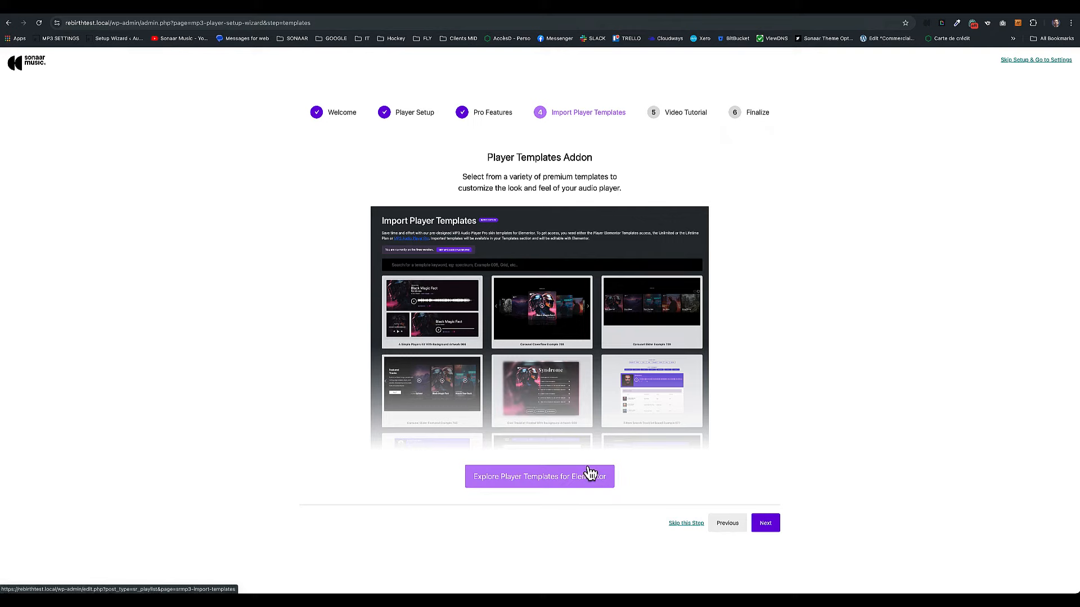
Step: Browse the player templates available for Elementor
click(567, 476)
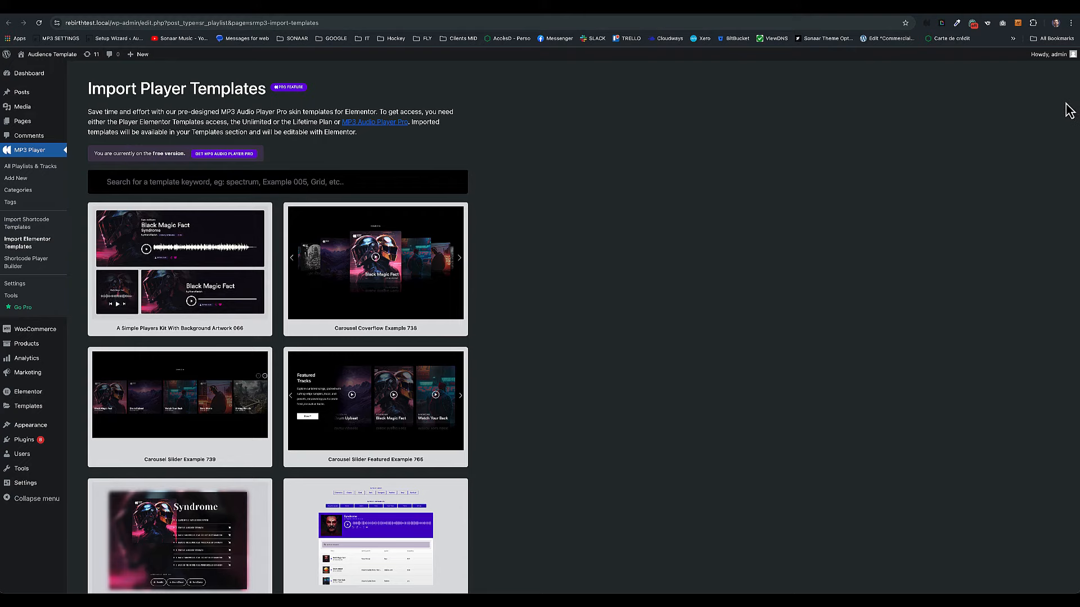
scroll(1069, 110, down, 3)
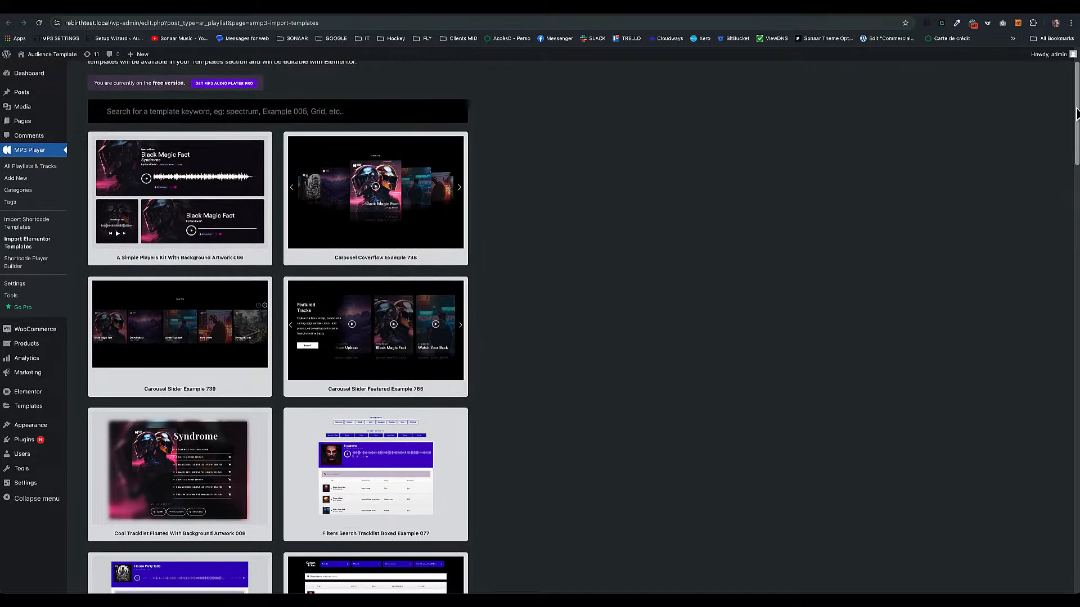
drag(1075, 114, 1068, 535)
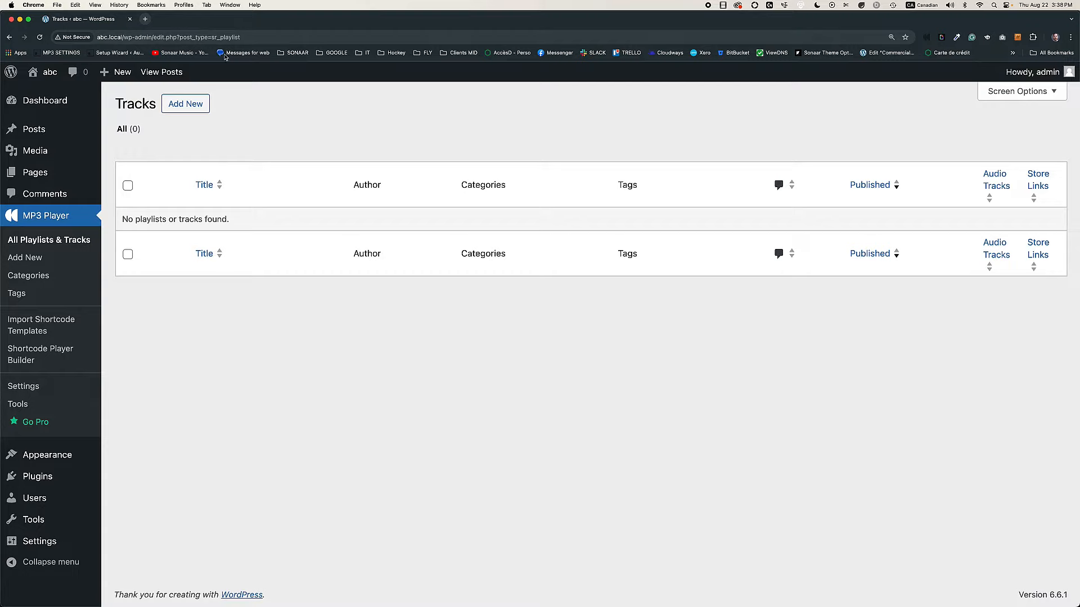
Step: Switch to the Sonaar account's Downloads page and download sonaar-music-pro.zip
click(230, 5)
click(233, 166)
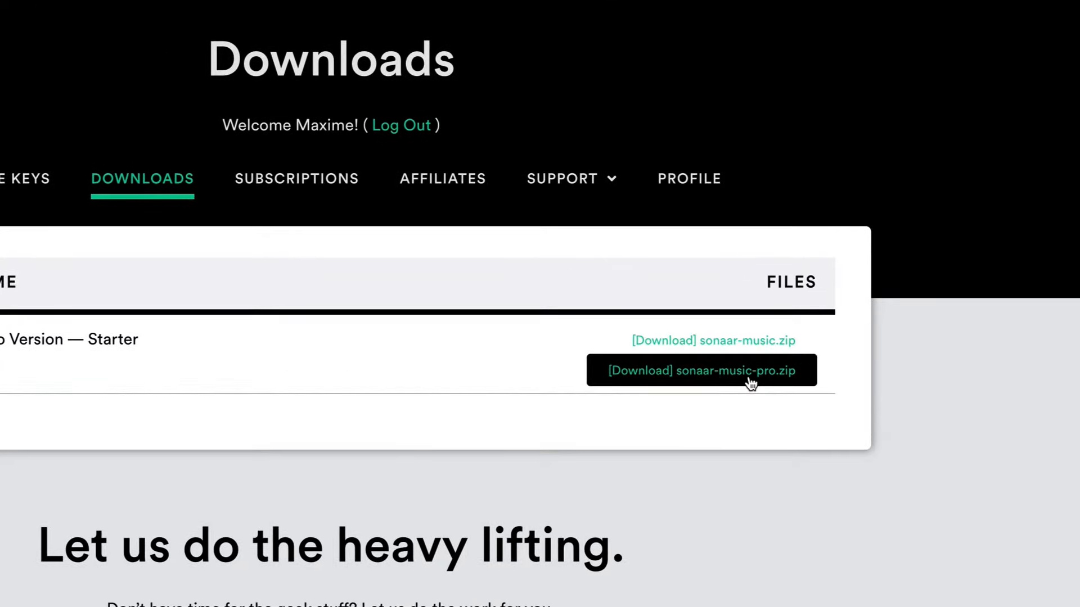
click(751, 383)
click(612, 467)
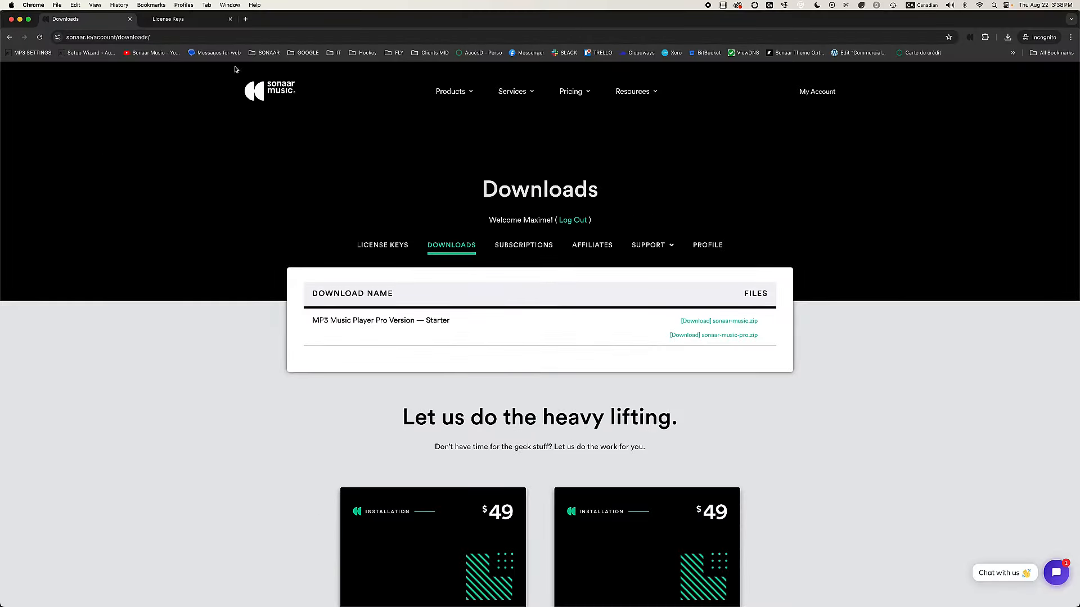
Step: Back in the WordPress site, upload sonaar-music-pro_5.7.0.1.zip as a plugin, install it and activate it
click(229, 5)
click(236, 184)
click(495, 183)
click(372, 91)
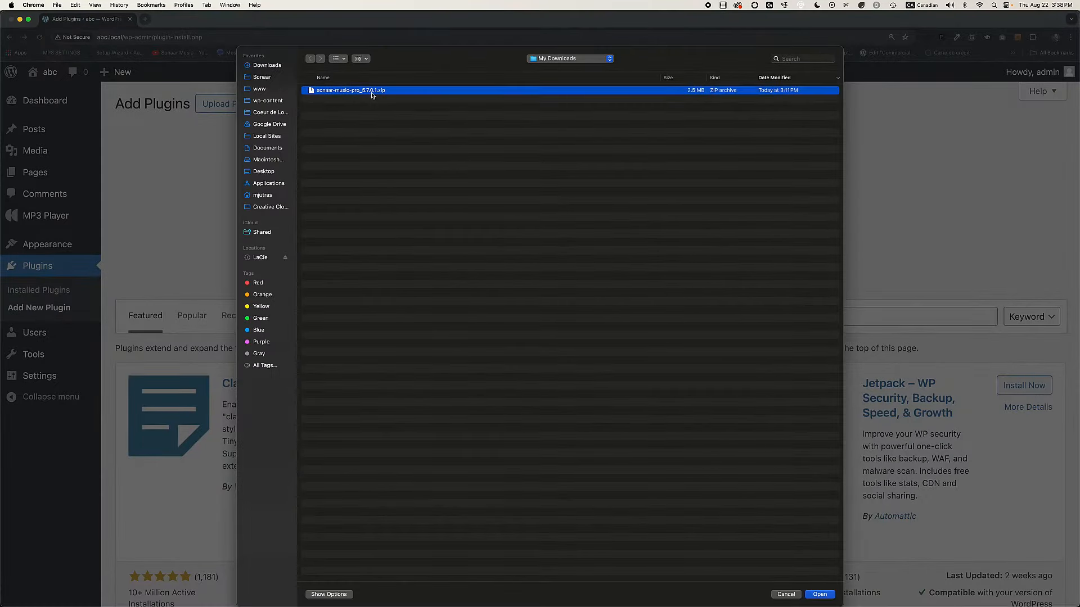
click(820, 595)
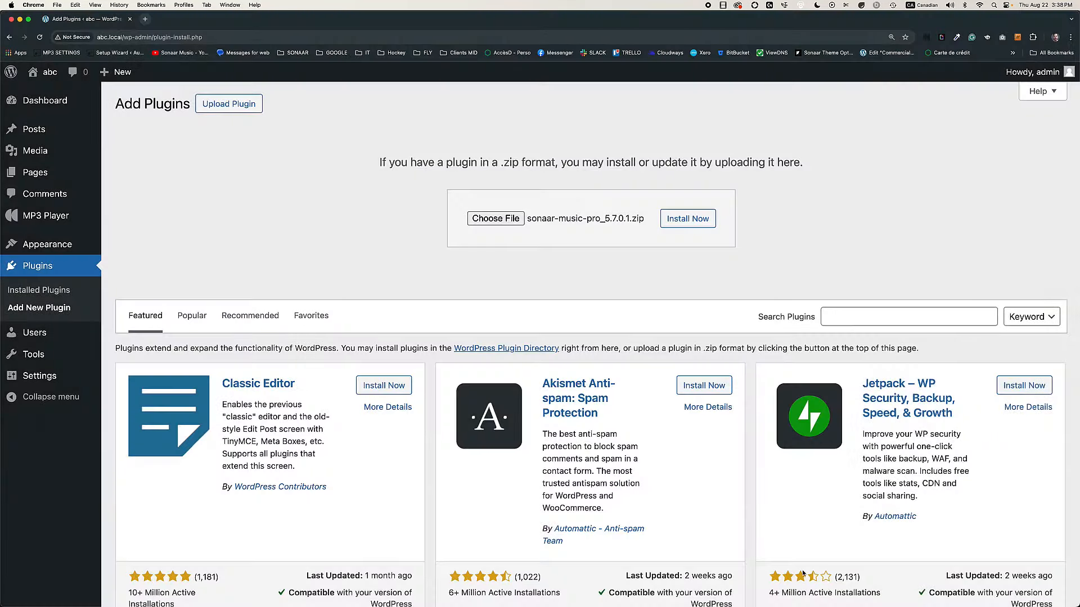
click(694, 221)
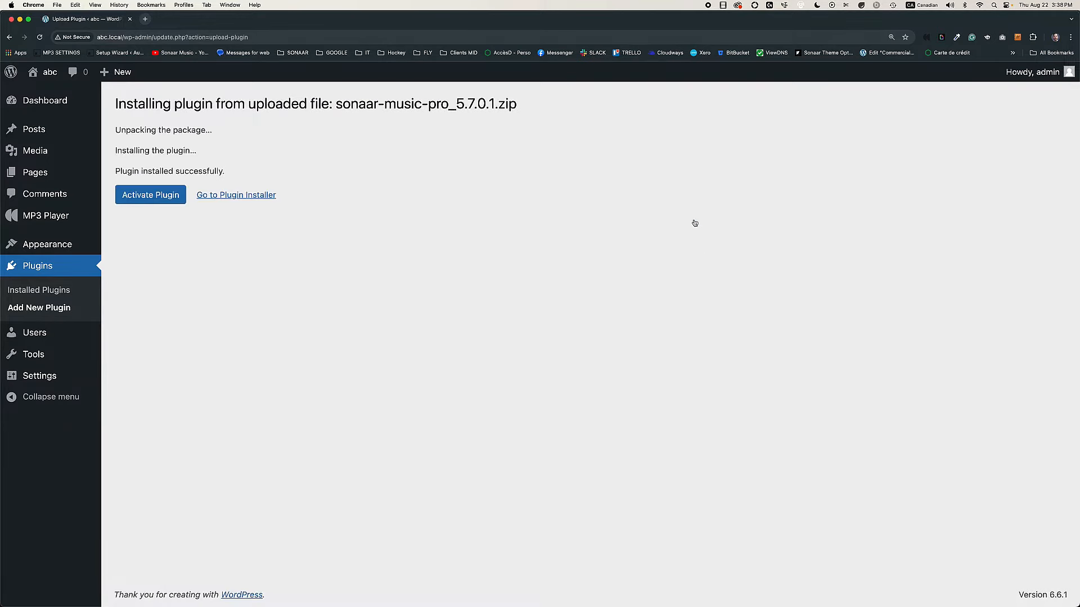
click(167, 198)
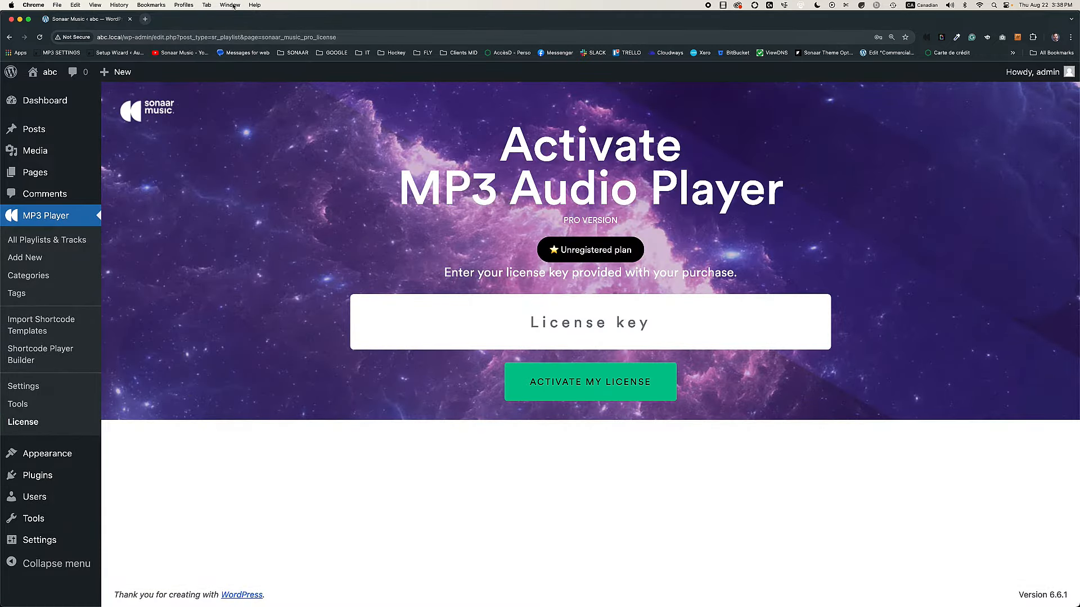
Step: Copy the MP3 Music Player Pro license key from the License Keys page of the Sonaar account
click(230, 5)
click(247, 167)
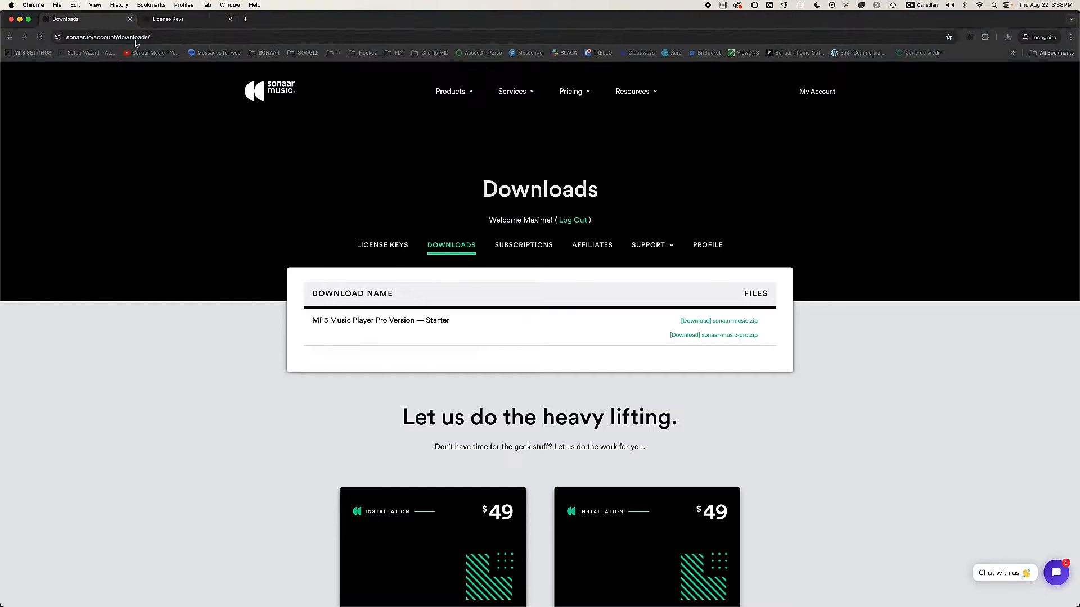
click(174, 19)
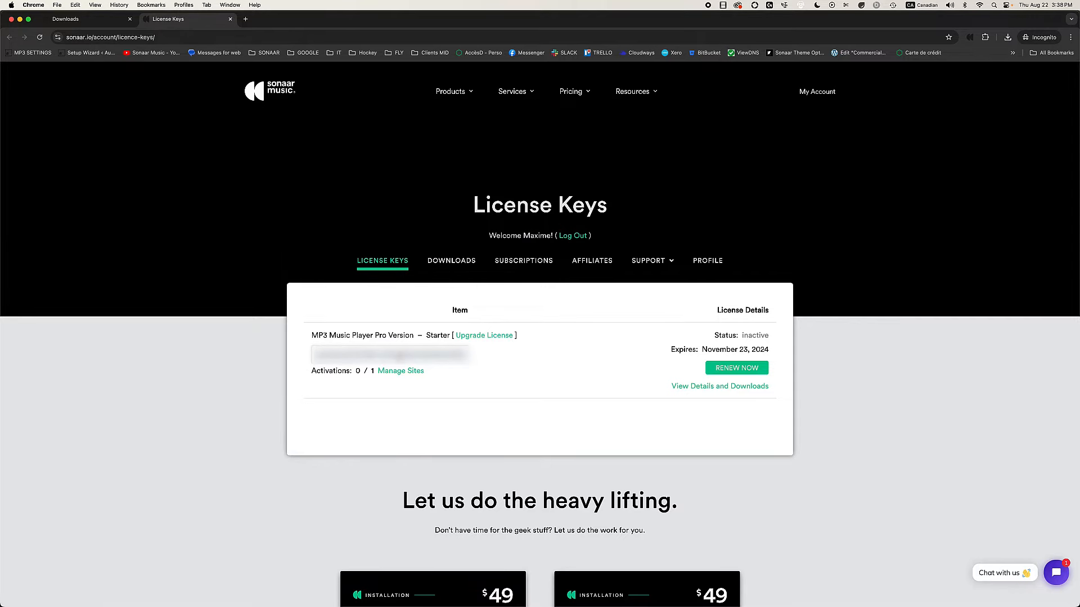
double_click(399, 354)
right_click(398, 353)
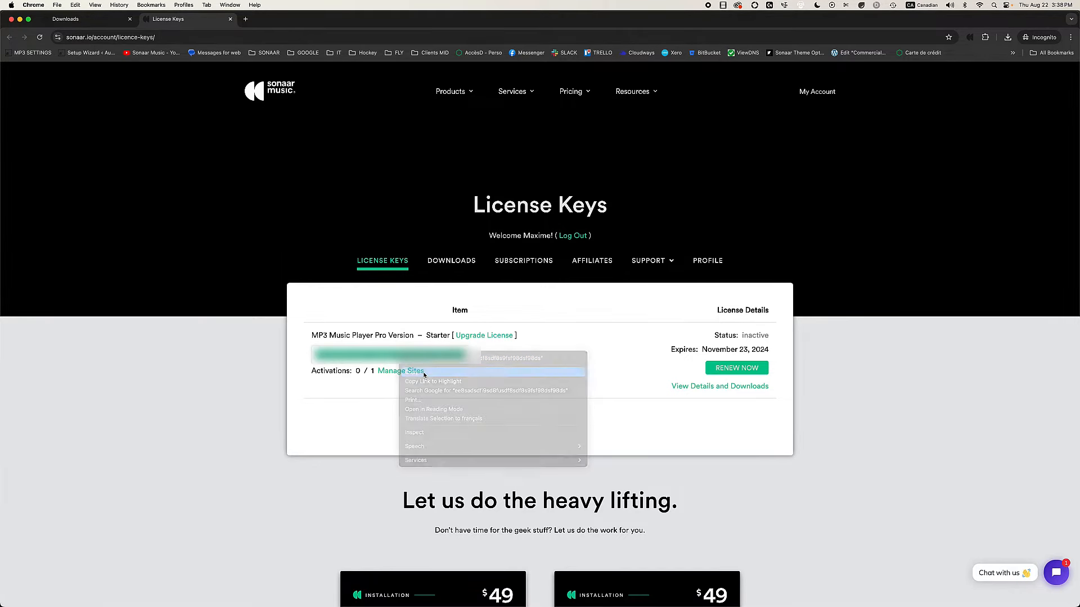
Step: Paste the license key into the MP3 Audio Player Pro activation page, activate it, and open the installed plugins list
click(232, 6)
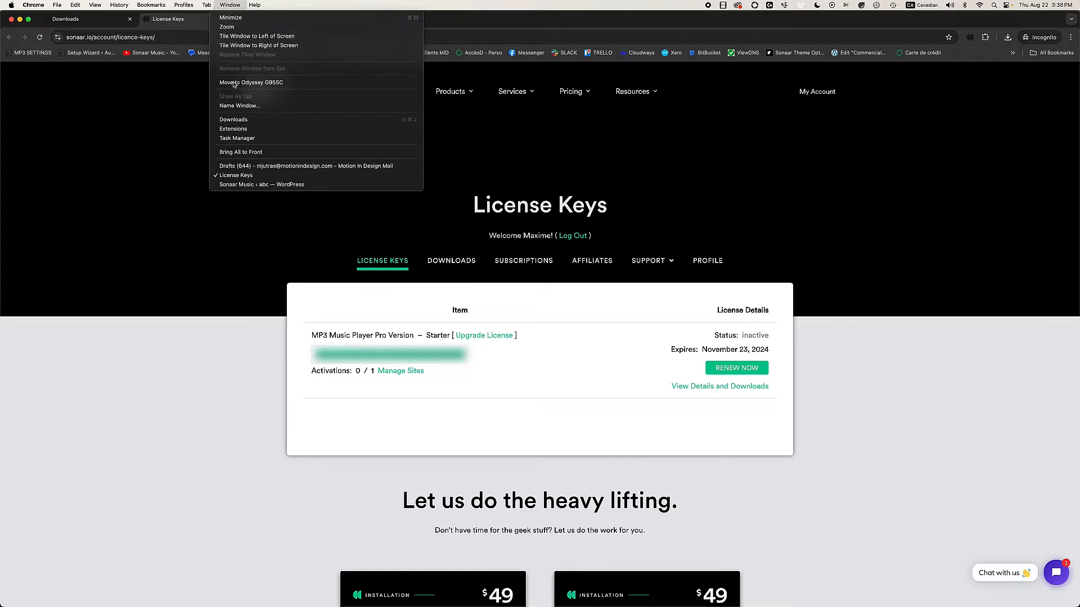
click(241, 184)
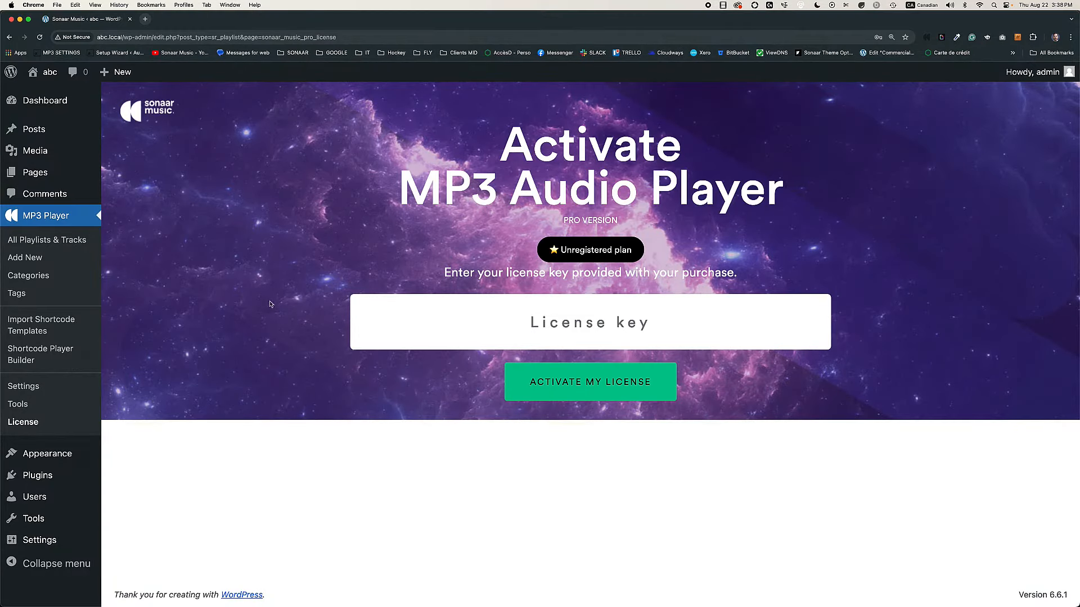
click(576, 322)
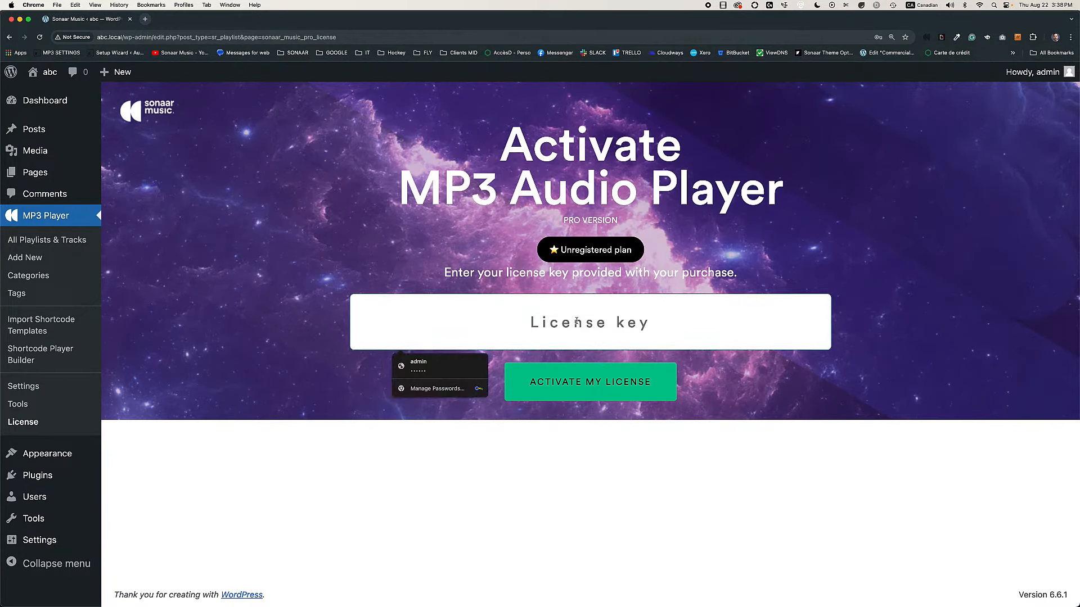
key(shift+super+v)
key(Return)
click(590, 382)
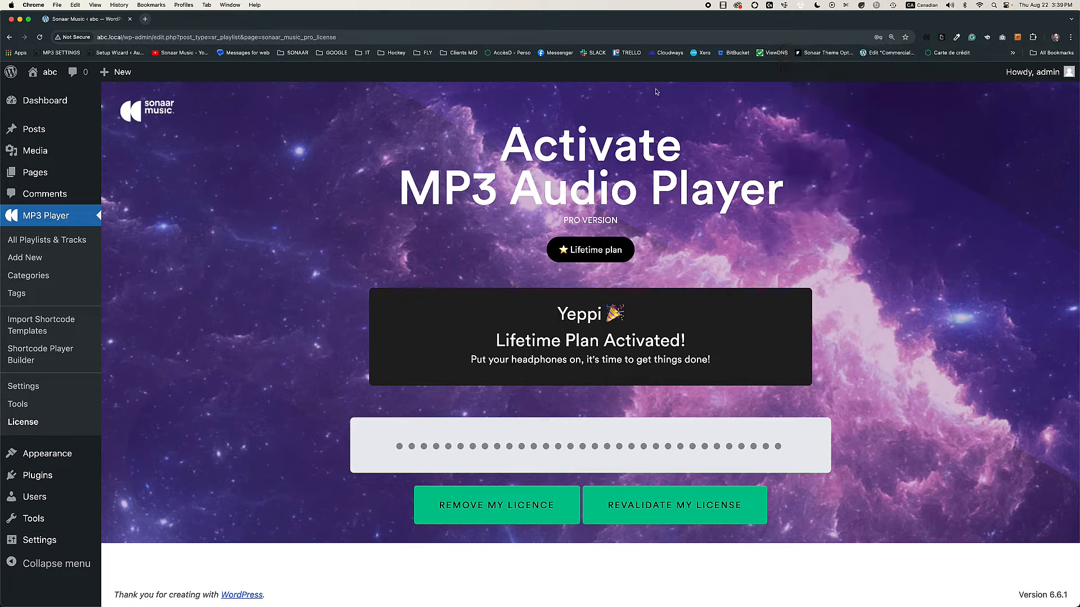
click(37, 475)
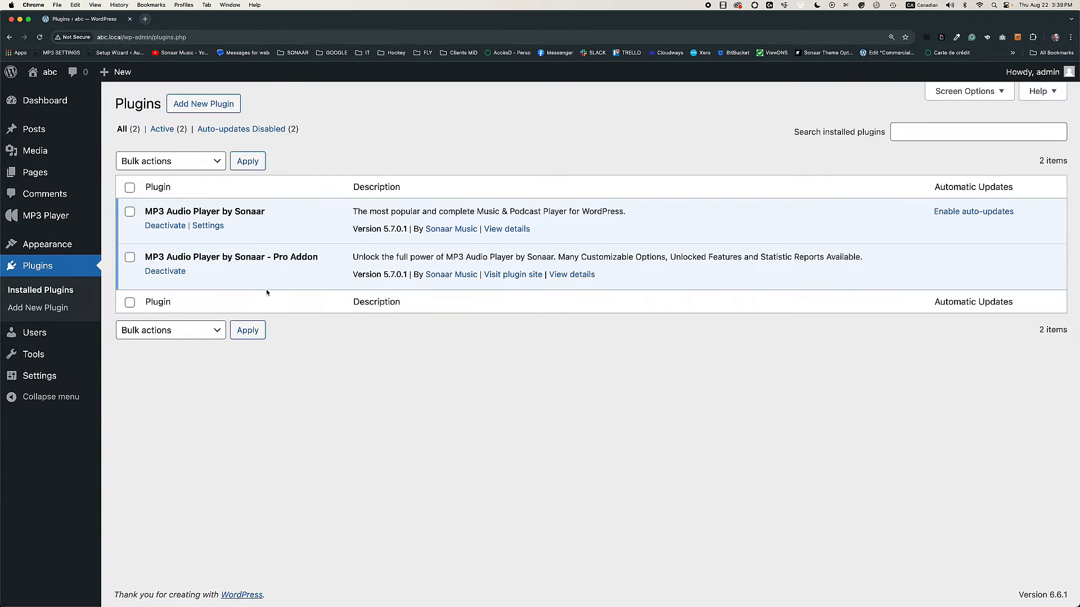
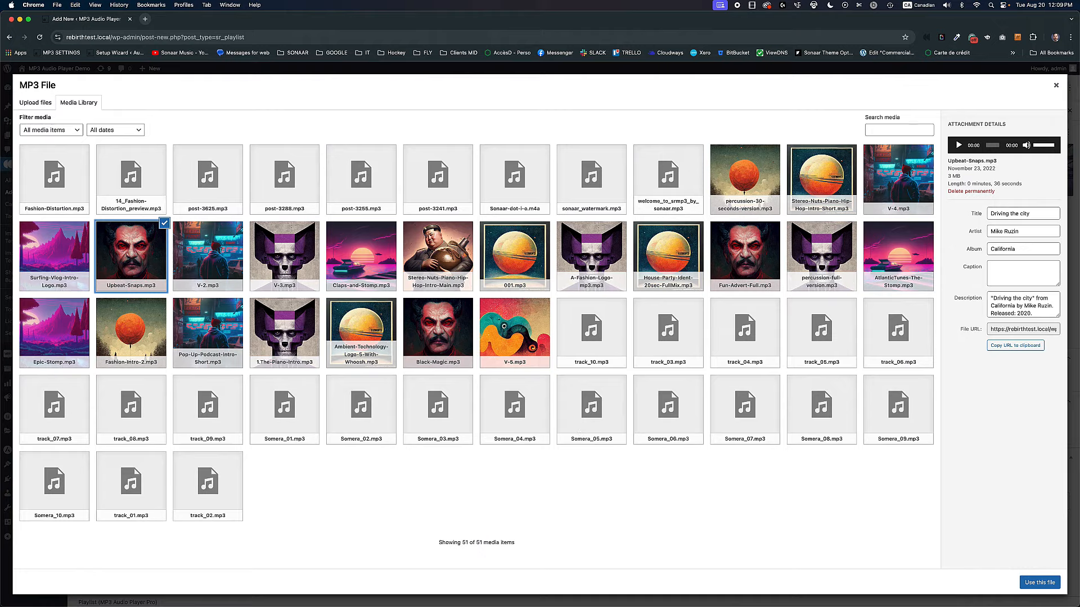
Step: Use Upbeat-Snaps.mp3 as the file for track 2 and publish the My Cool Album playlist
click(1039, 582)
scroll(789, 201, up, 10)
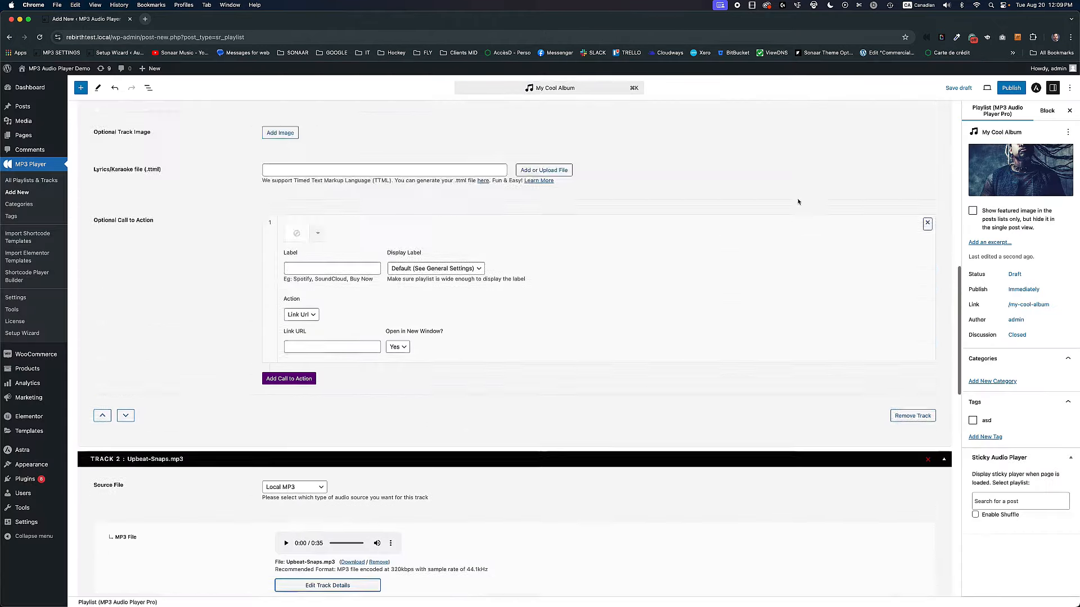
click(1007, 88)
click(994, 88)
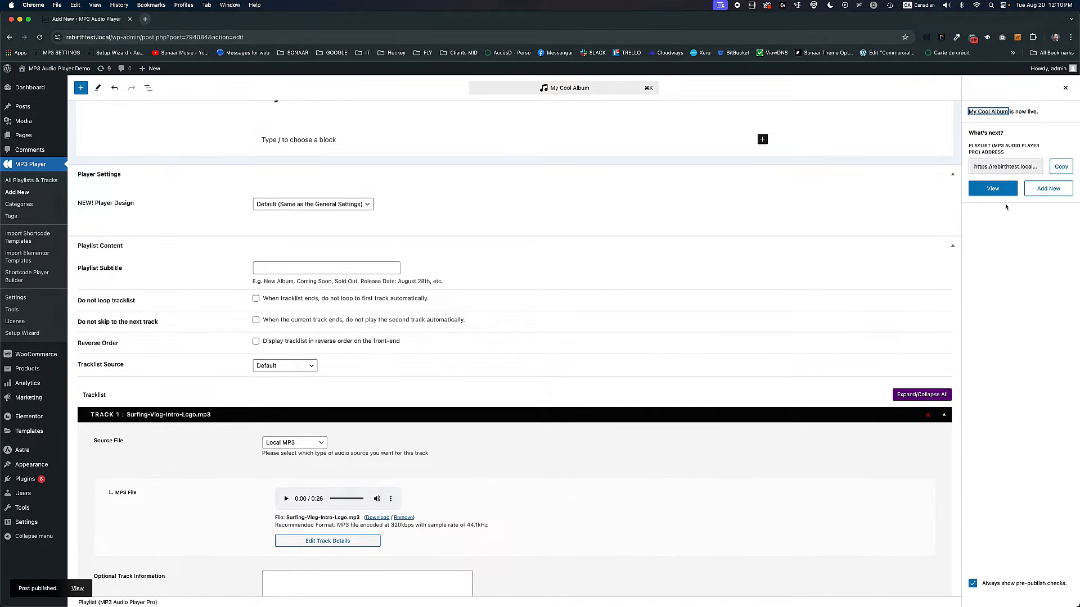
Step: View the published My Cool Album page and play the Surfing Vlog track
click(977, 190)
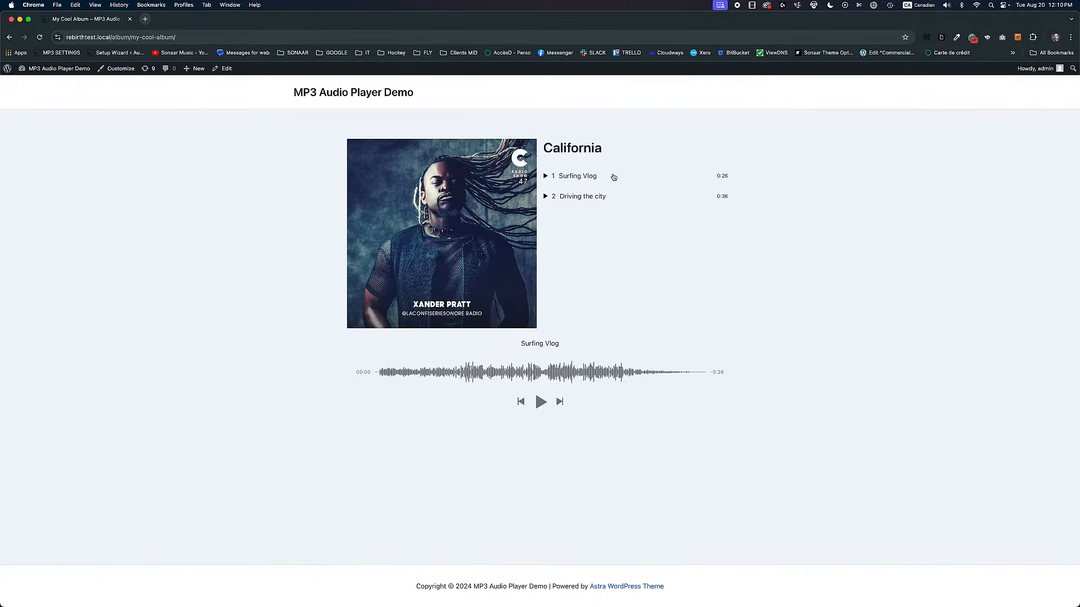
click(584, 178)
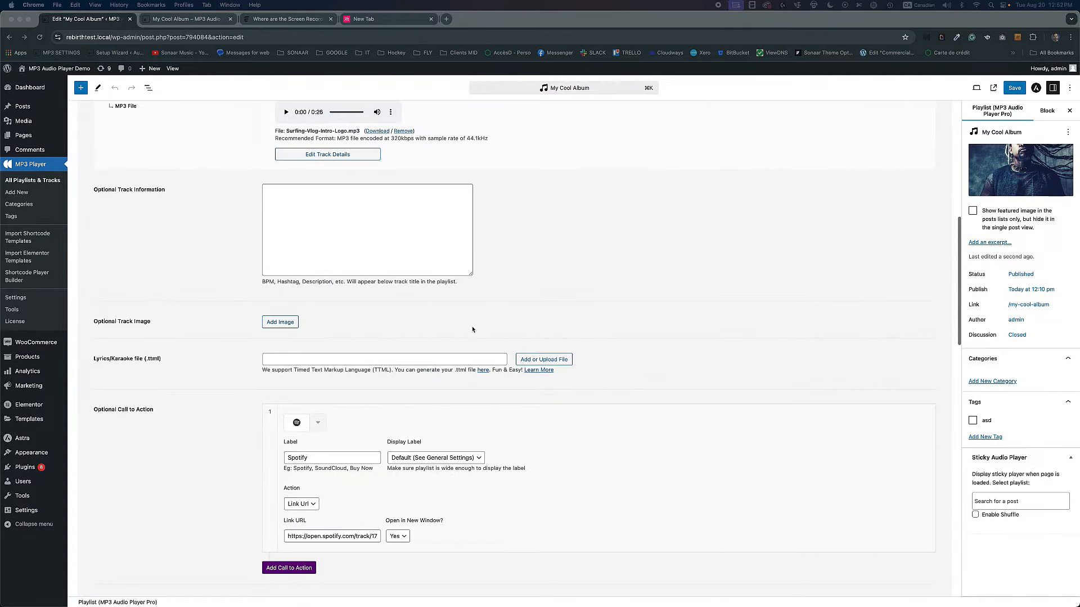
Step: Add a second call to action to track 1 and give it the file-download icon
scroll(472, 330, down, 5)
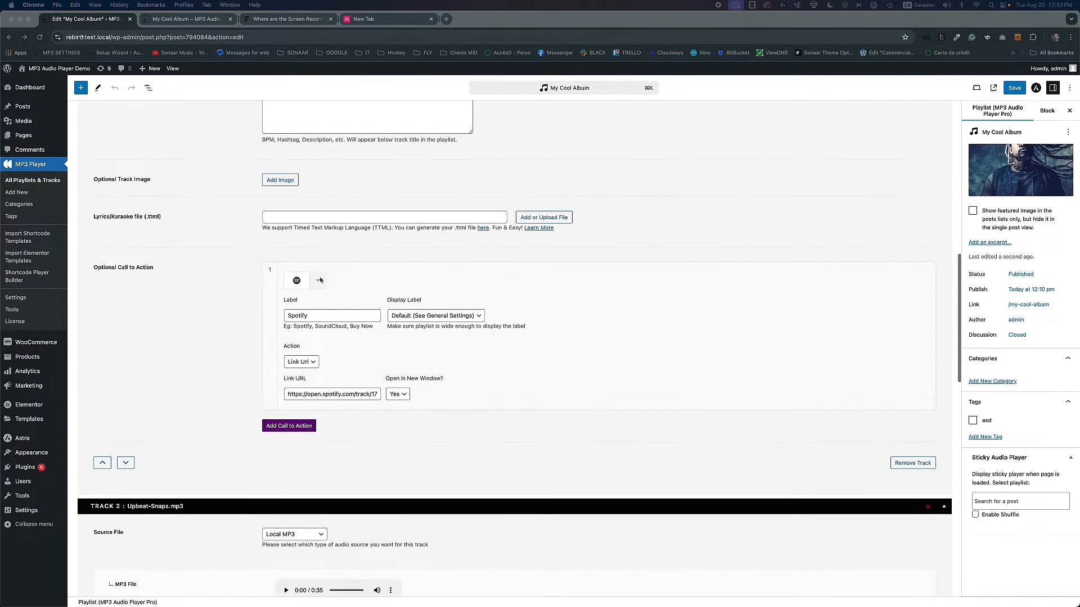
click(306, 427)
click(318, 429)
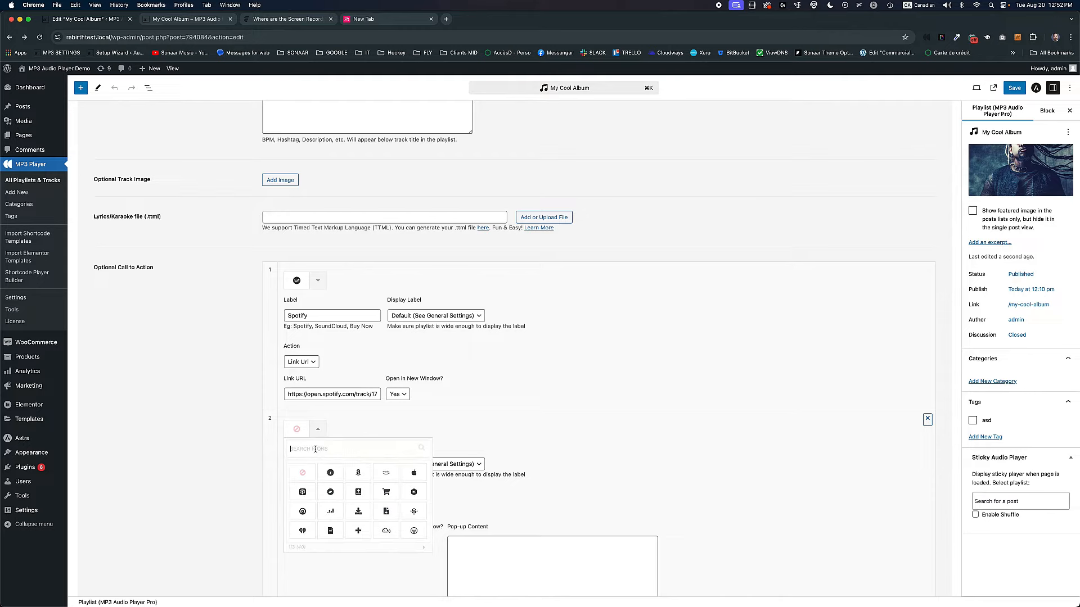
text(Download)
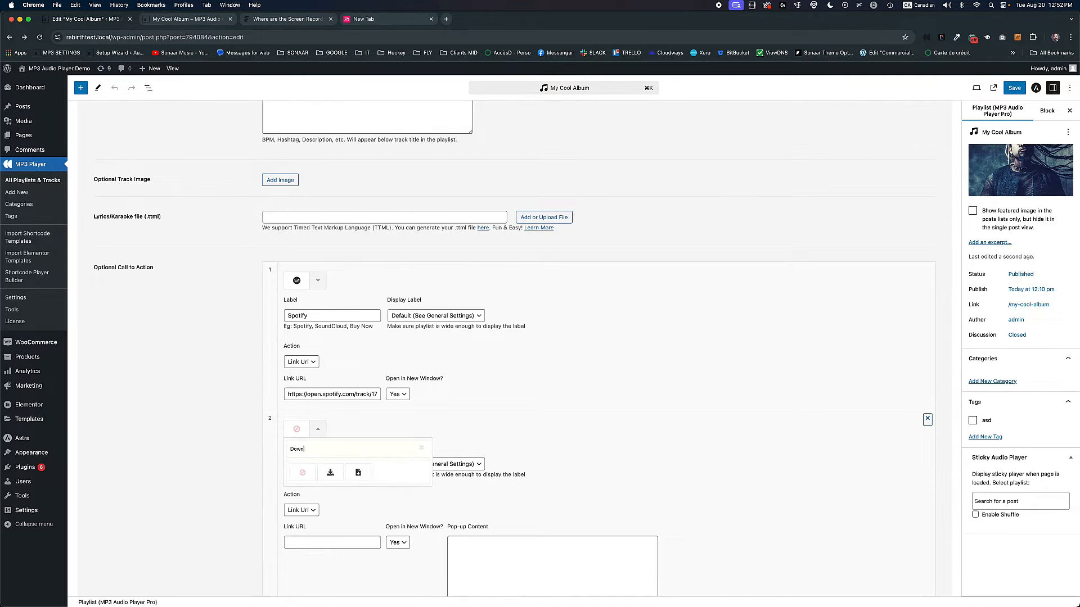
click(357, 473)
scroll(228, 372, up, 10)
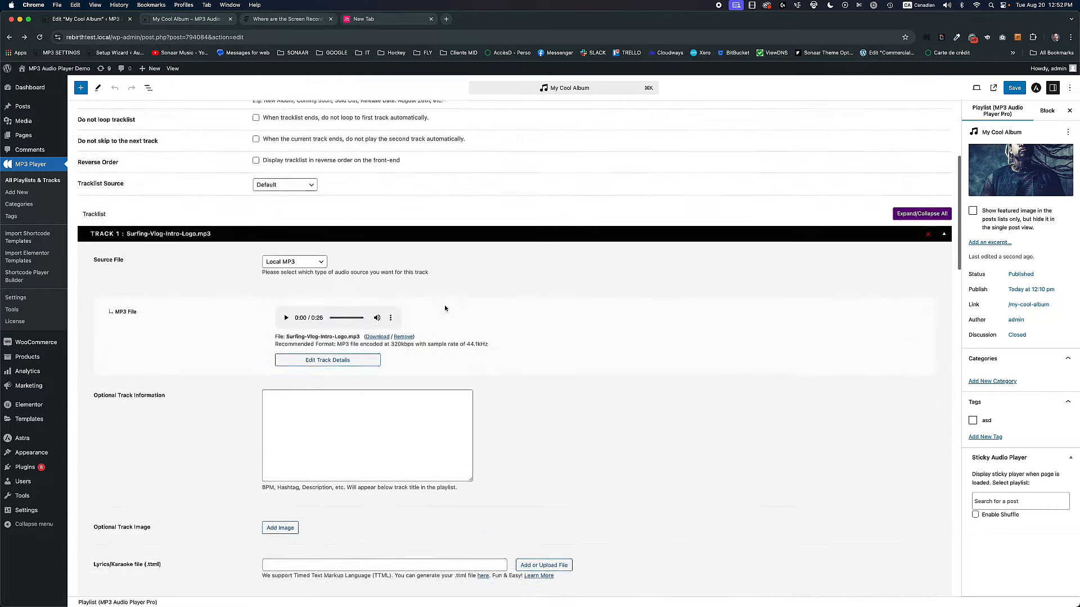
Step: Copy the file URL of Surfing-Vlog-Intro-Logo.mp3 from track 1's media details and close the media library
click(332, 388)
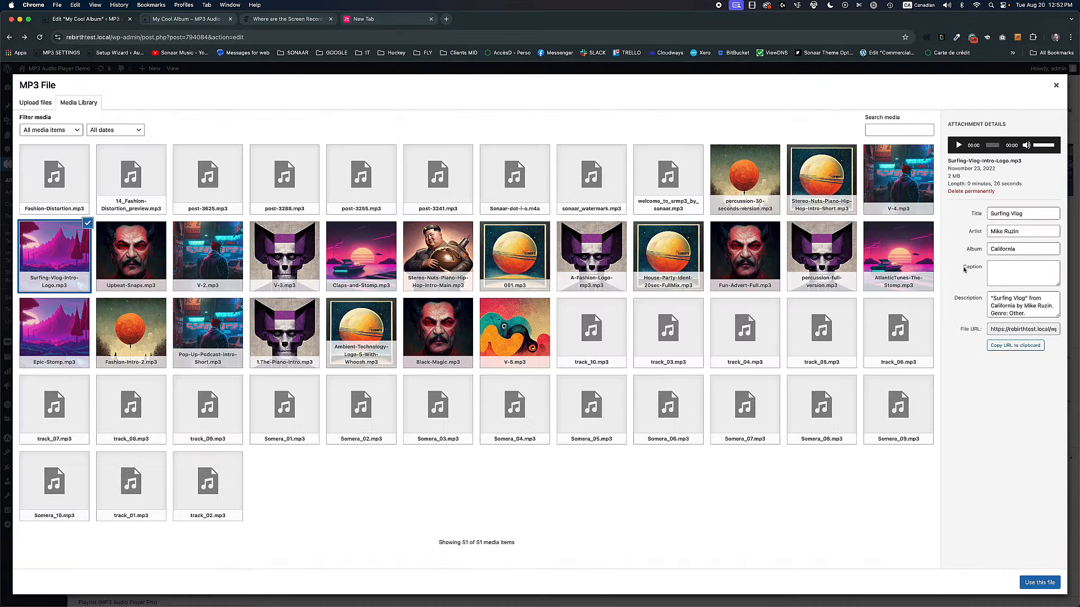
click(1020, 329)
right_click(1021, 329)
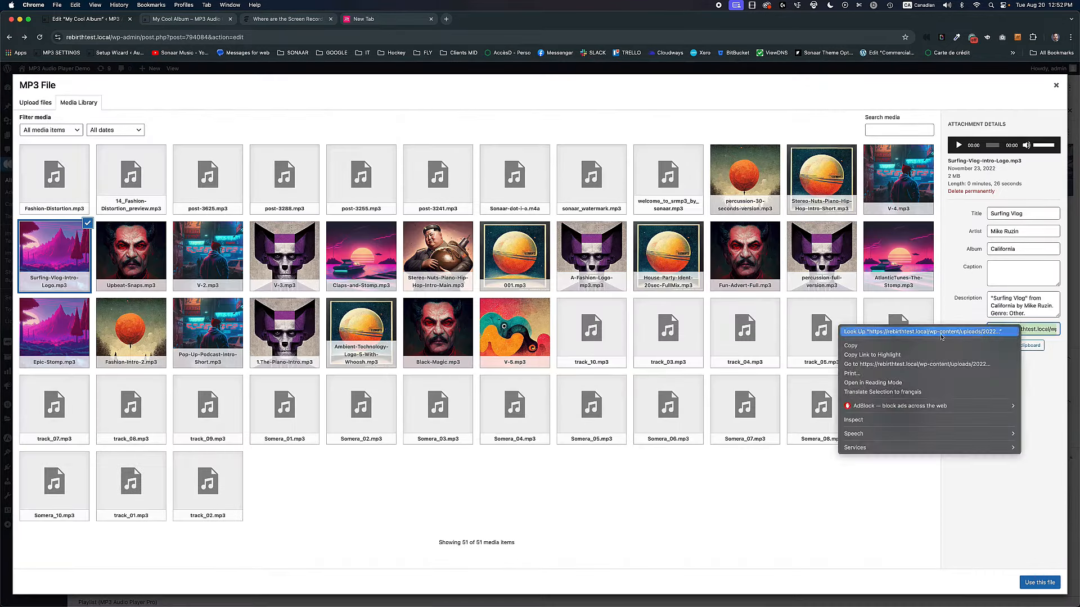
click(894, 345)
click(1055, 85)
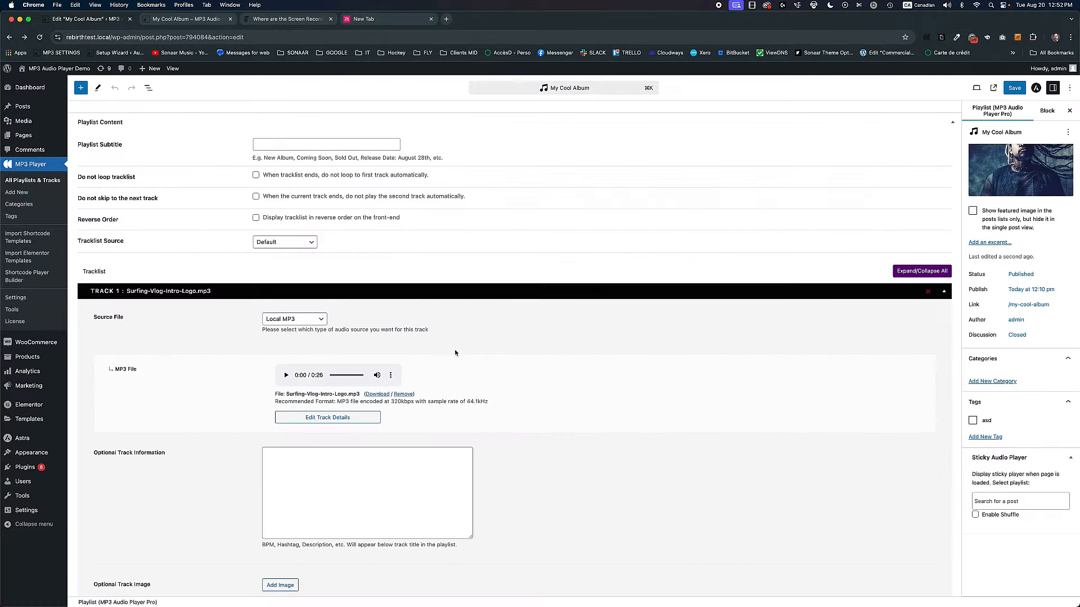
Step: Label track 1's second call to action Download, paste the copied MP3 address as its link URL, and save the playlist
scroll(448, 356, down, 10)
click(314, 320)
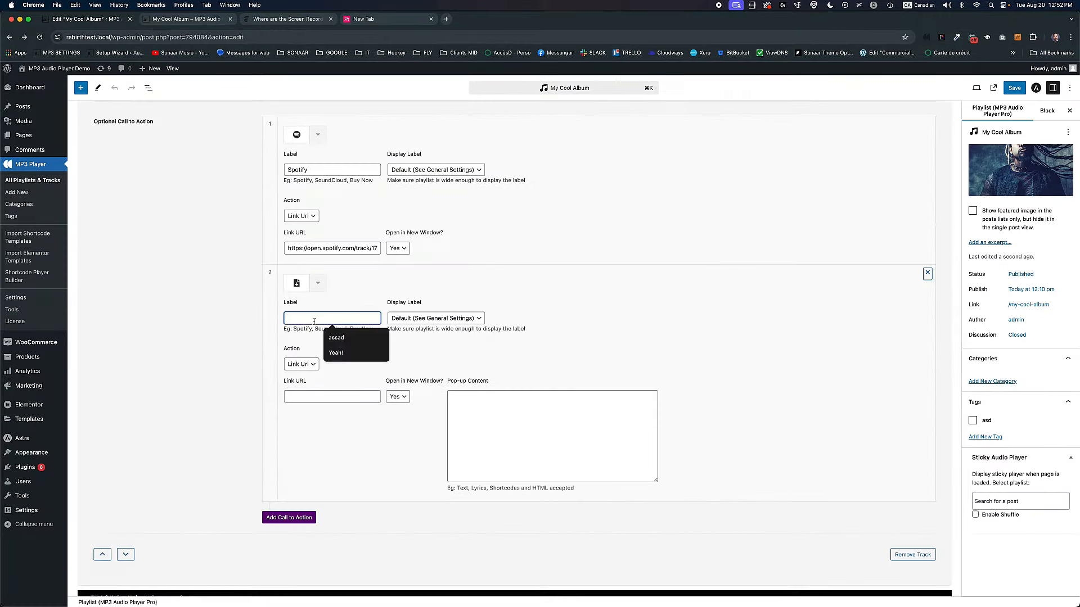
text(Download)
key(Tab)
click(331, 397)
key(super+v)
key(super+s)
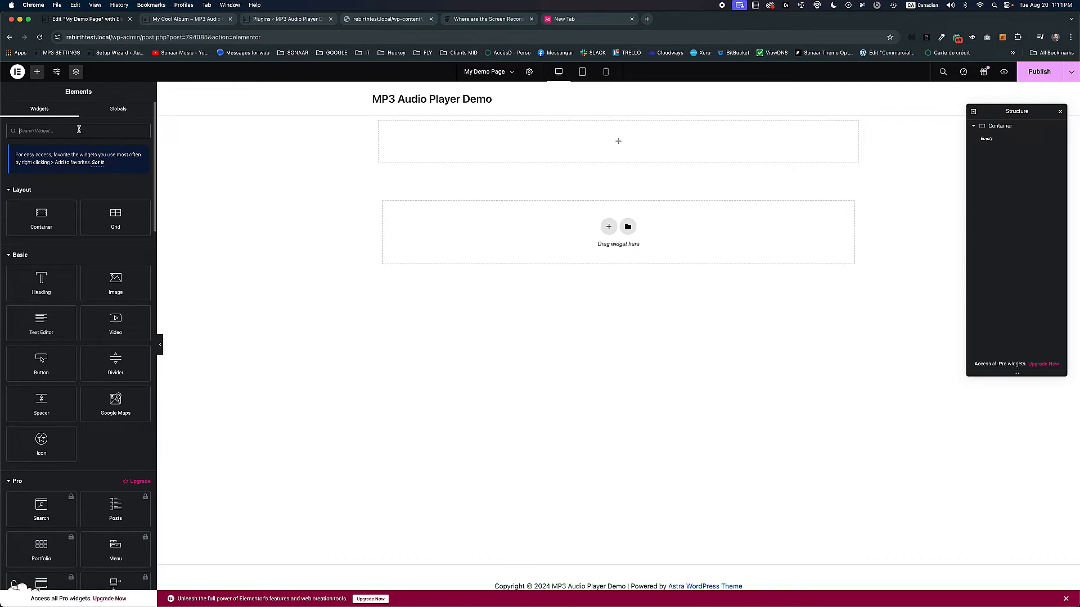
Step: Add an MP3 Audio Player widget to the empty container on My Demo Page and give it the Xander Pratt cover image
text(mp3)
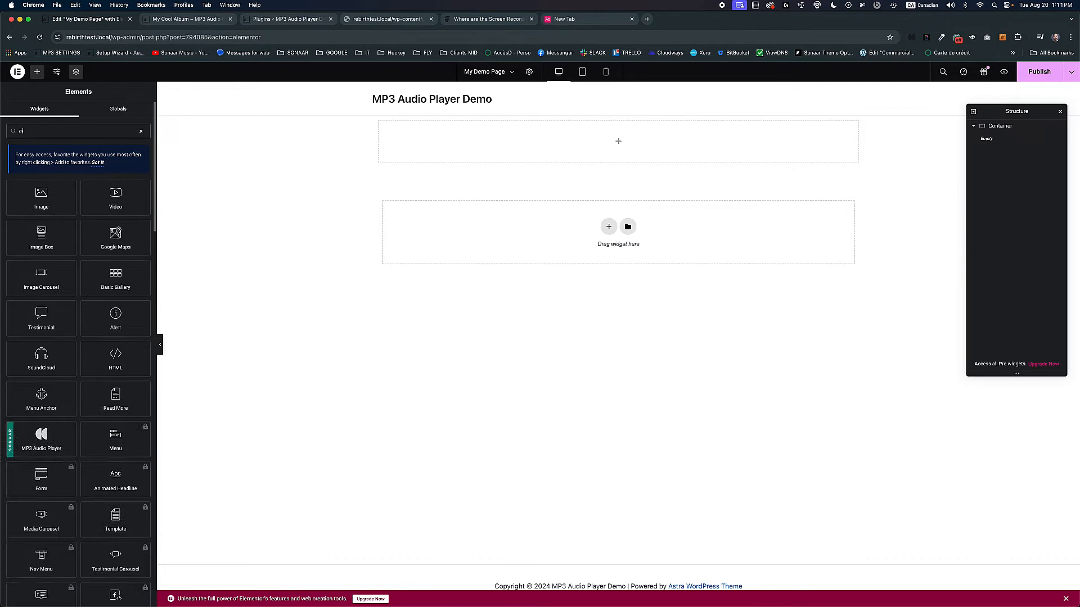
drag(41, 197, 618, 142)
click(78, 197)
click(484, 493)
click(1045, 580)
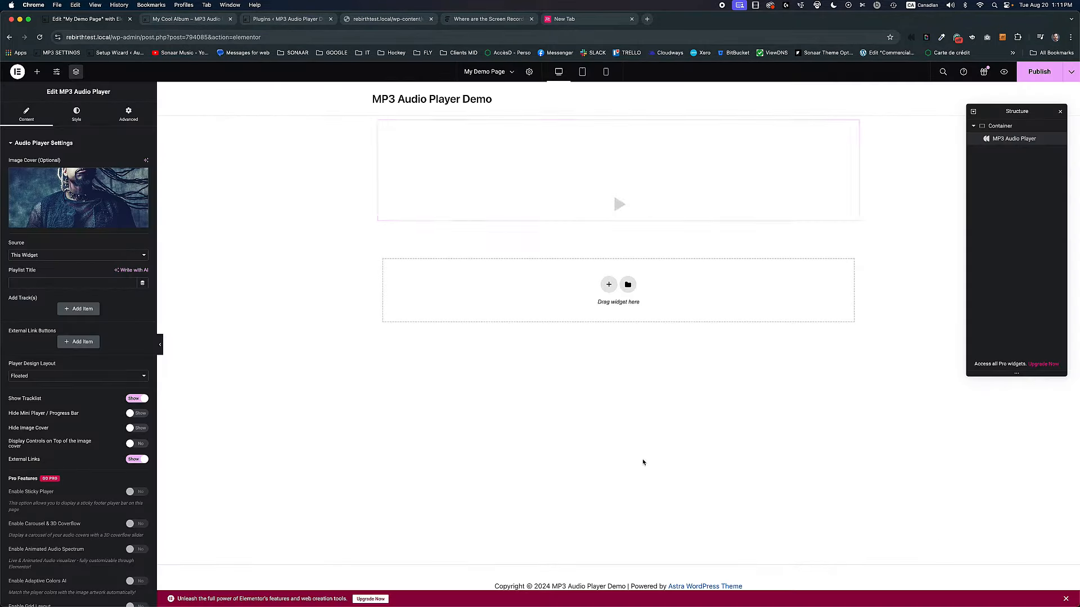
Step: Title the widget's playlist My Nice Album and add V-2.mp3 from the media library as its first track
click(43, 284)
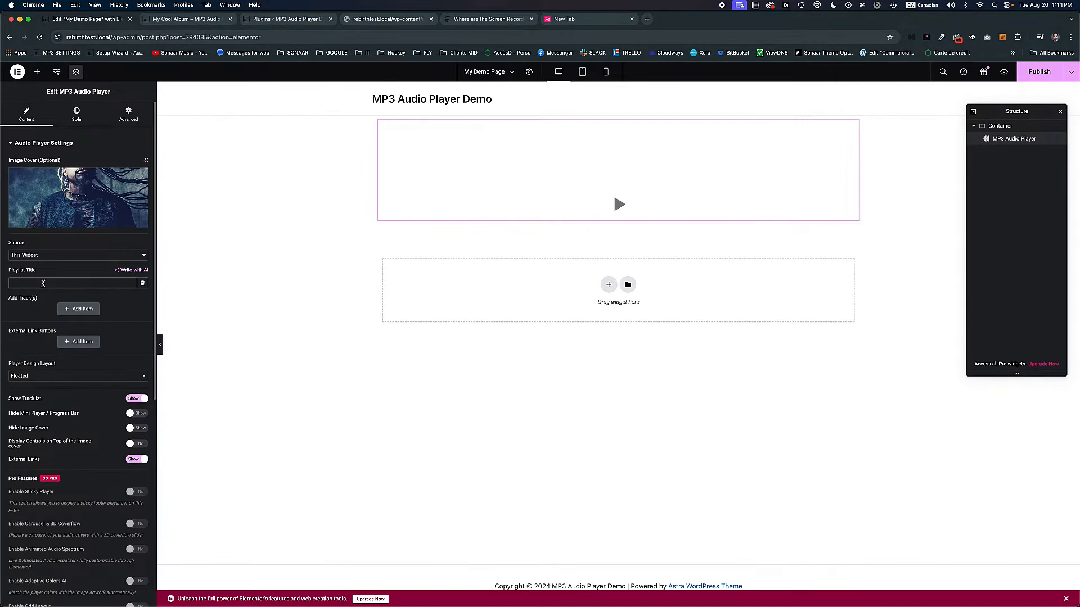
text(My Nice Album)
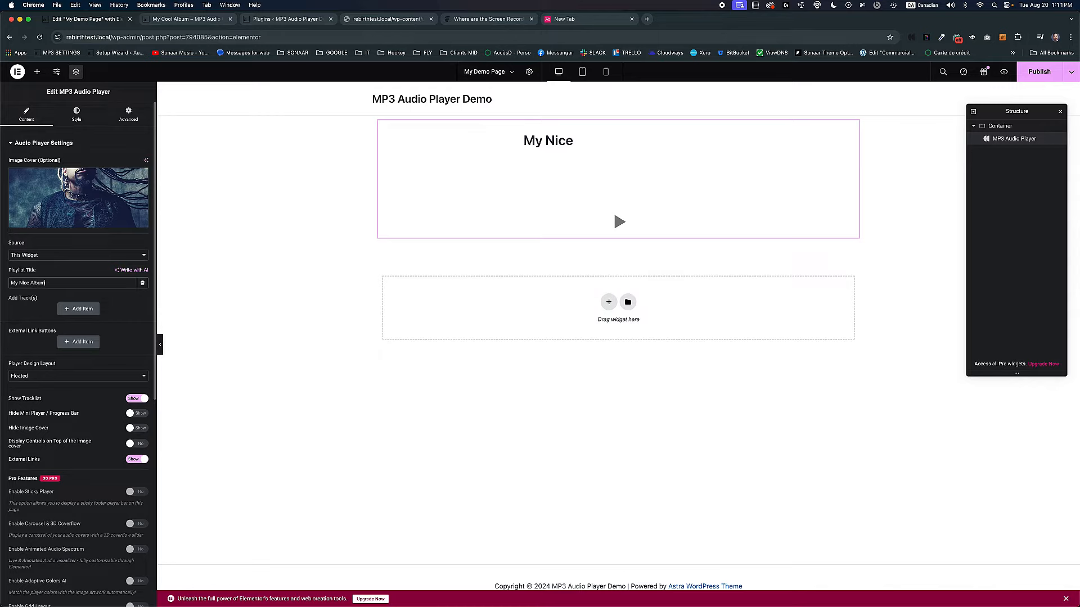
click(79, 309)
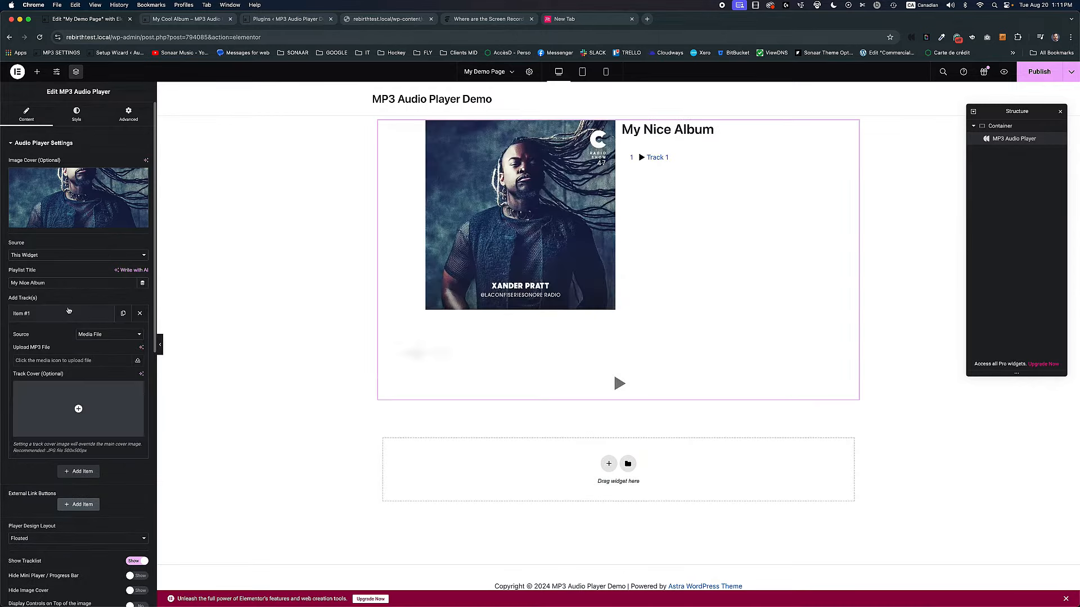
click(99, 360)
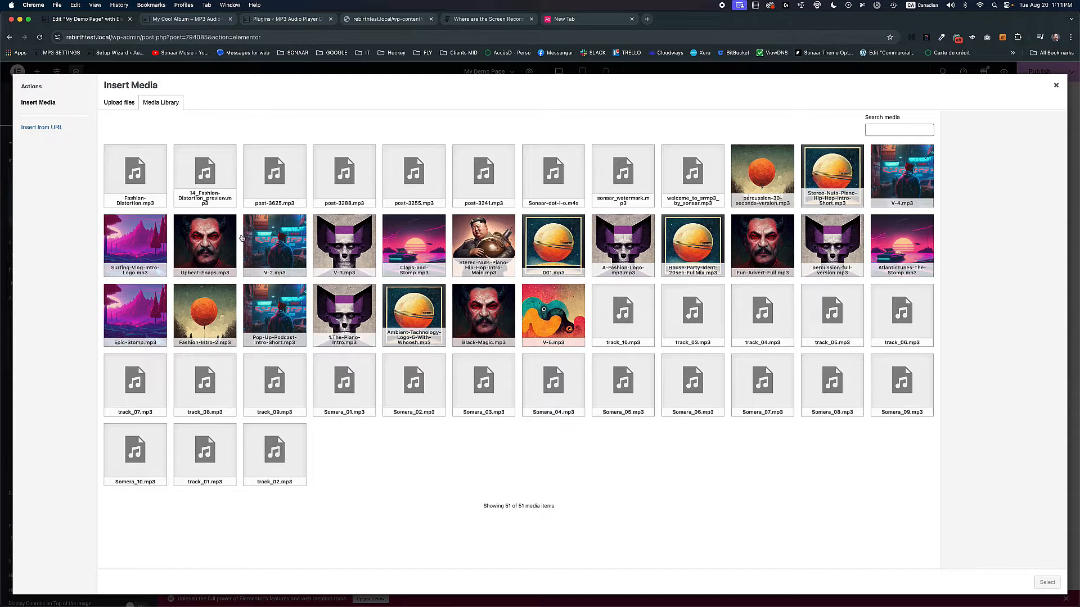
click(275, 253)
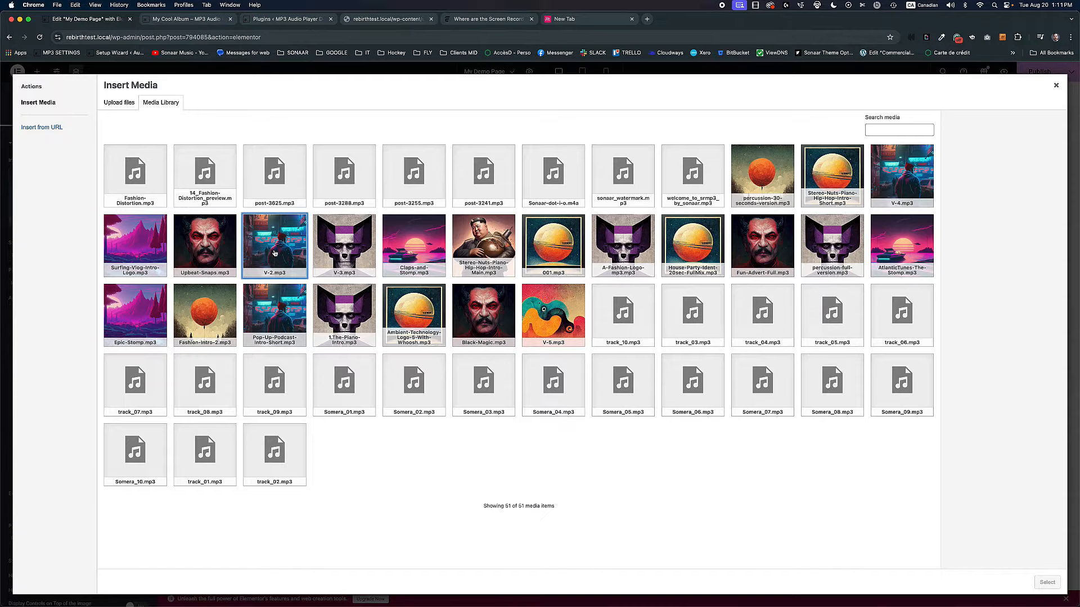
click(1052, 584)
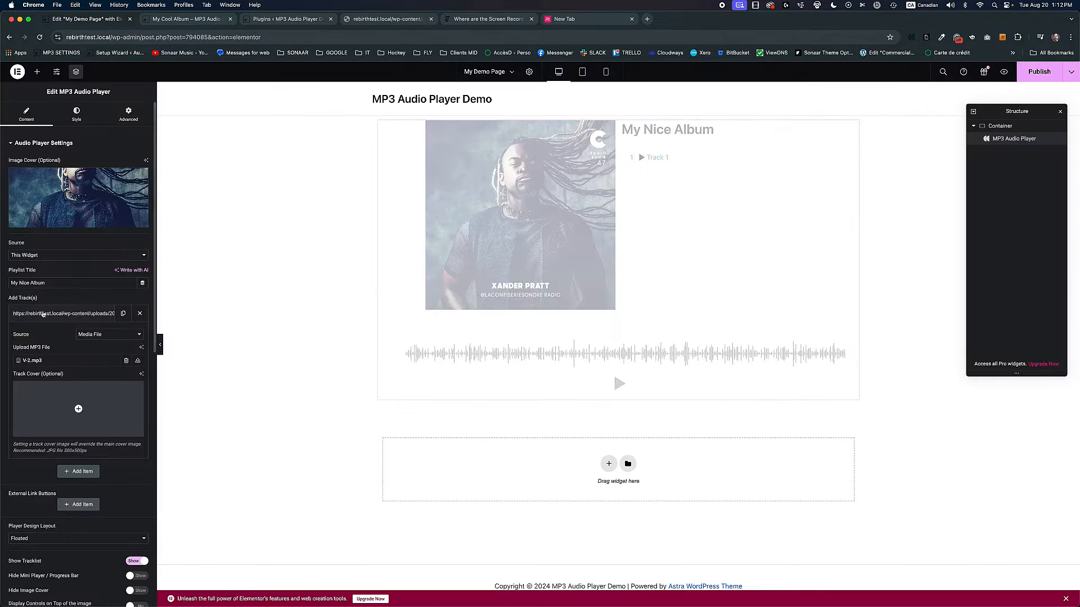
Step: Add 001.mp3 as the widget's second track and duplicate that track twice
click(93, 472)
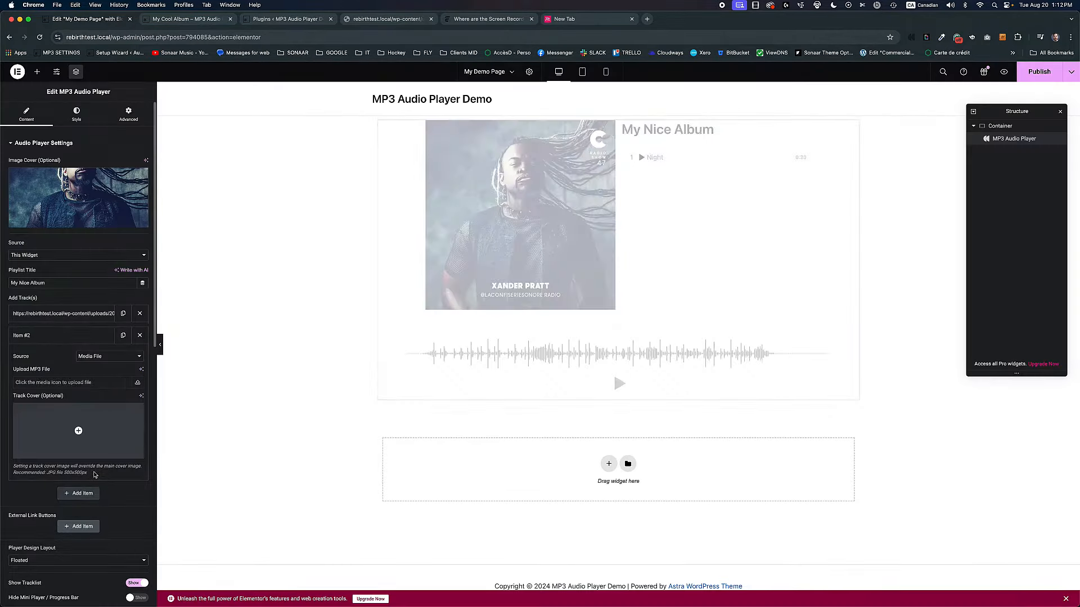
click(66, 380)
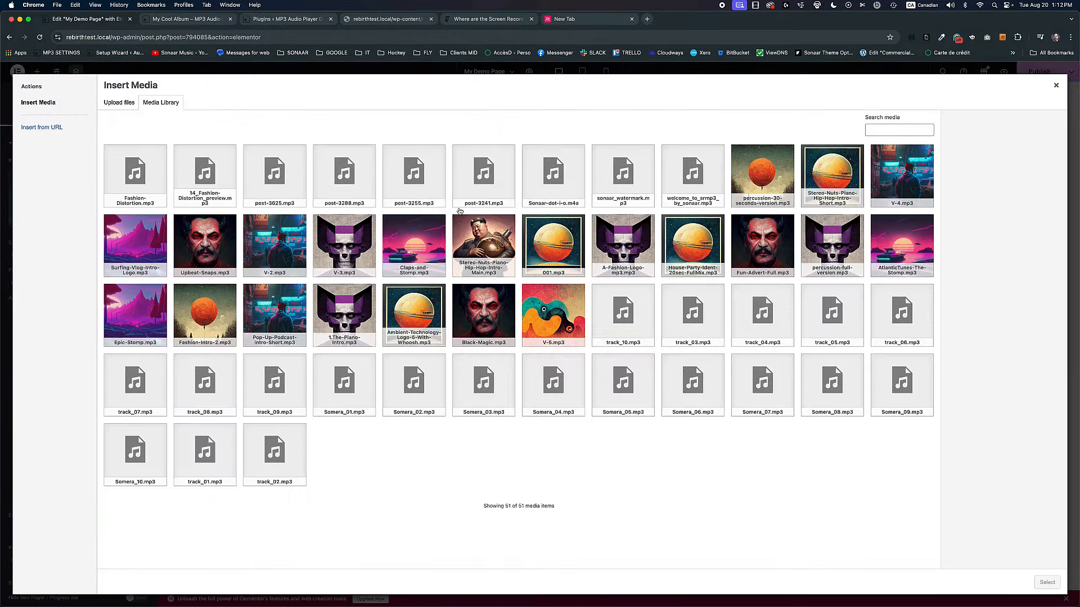
click(574, 258)
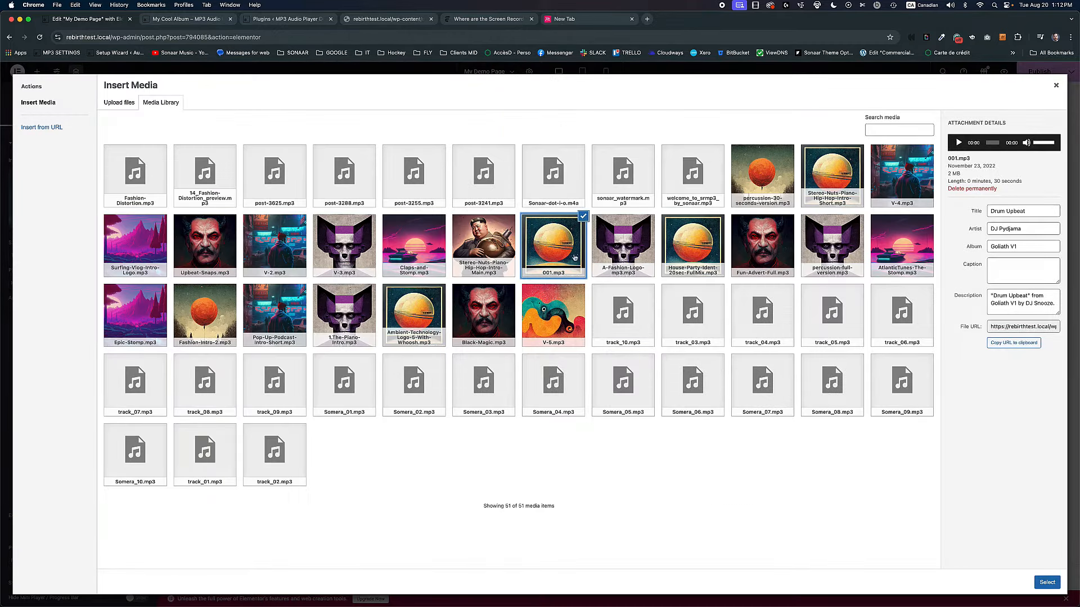
click(1046, 582)
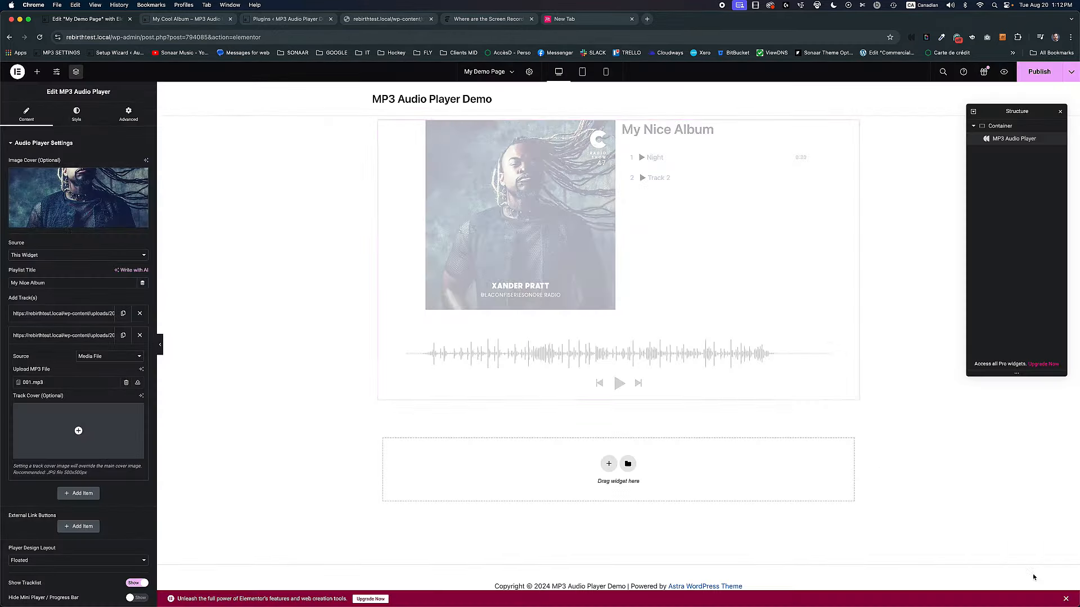
click(123, 336)
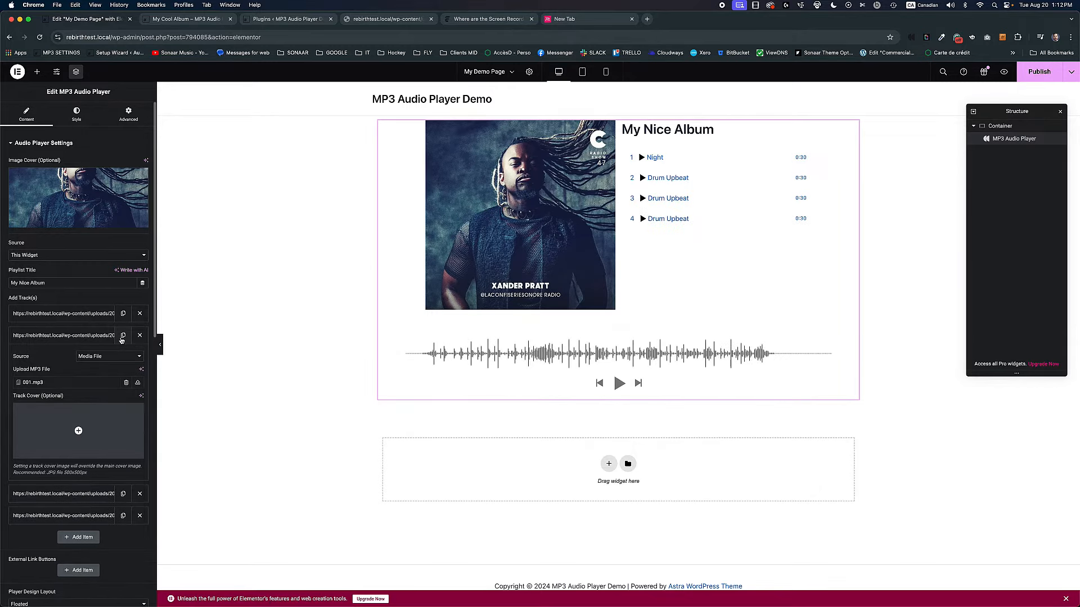
scroll(96, 405, down, 4)
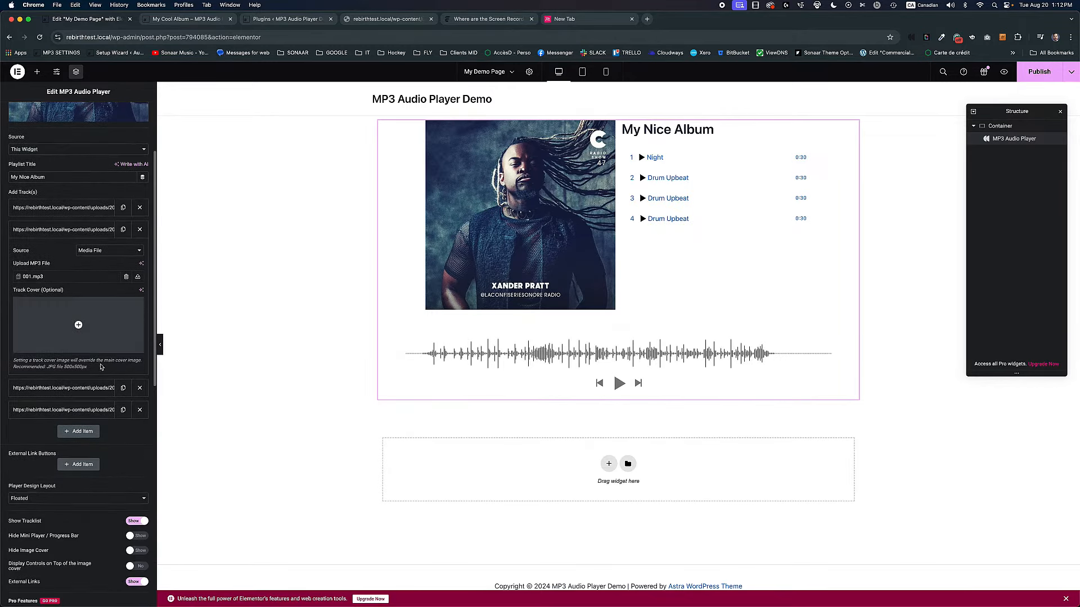
scroll(96, 412, down, 2)
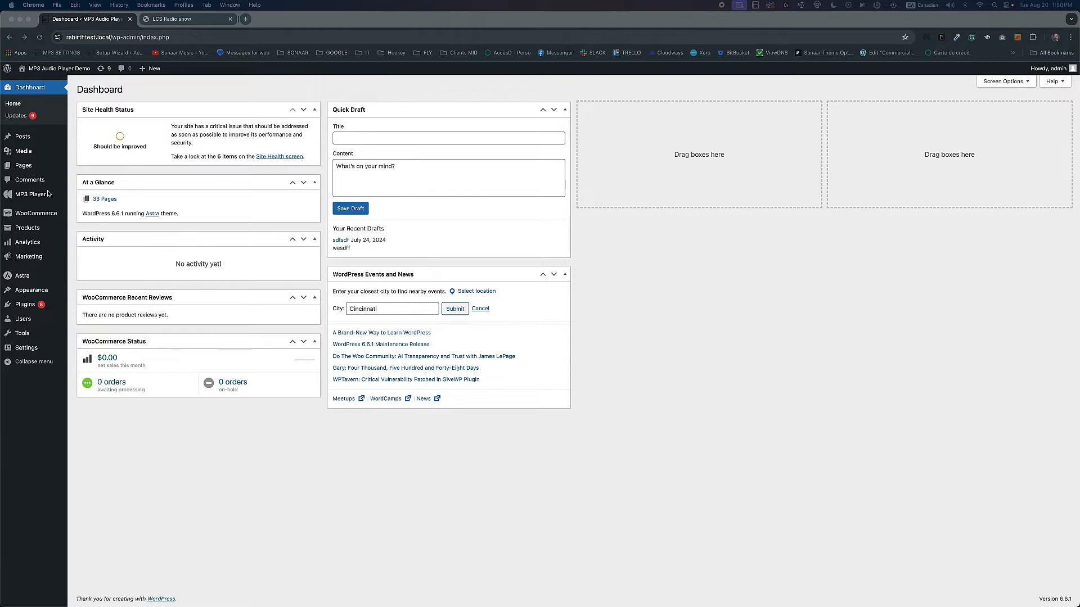
mouse_move(33, 198)
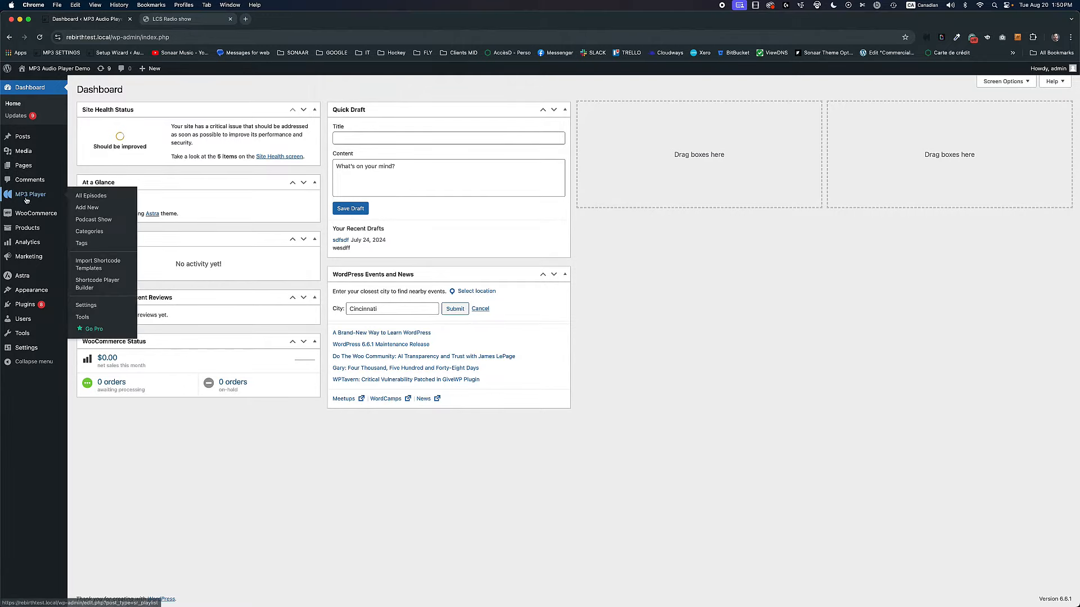
click(94, 316)
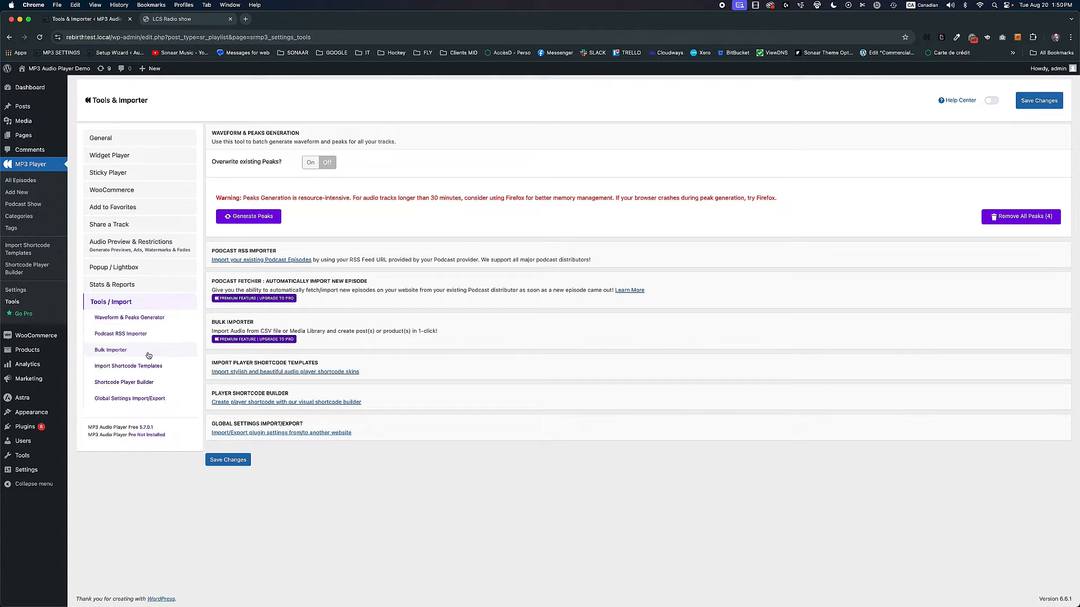
click(162, 331)
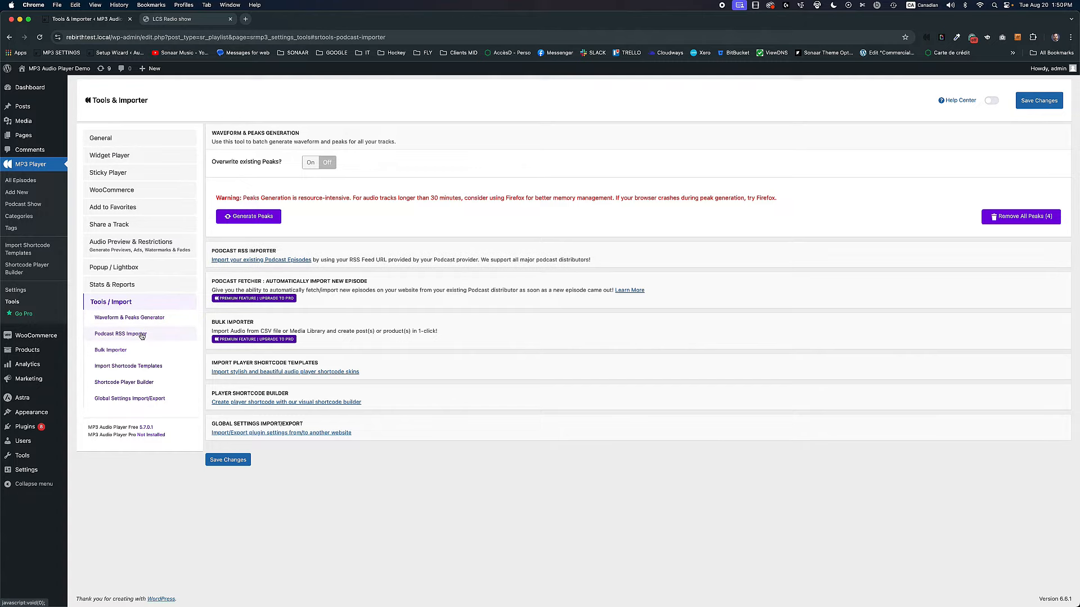
click(262, 260)
click(218, 147)
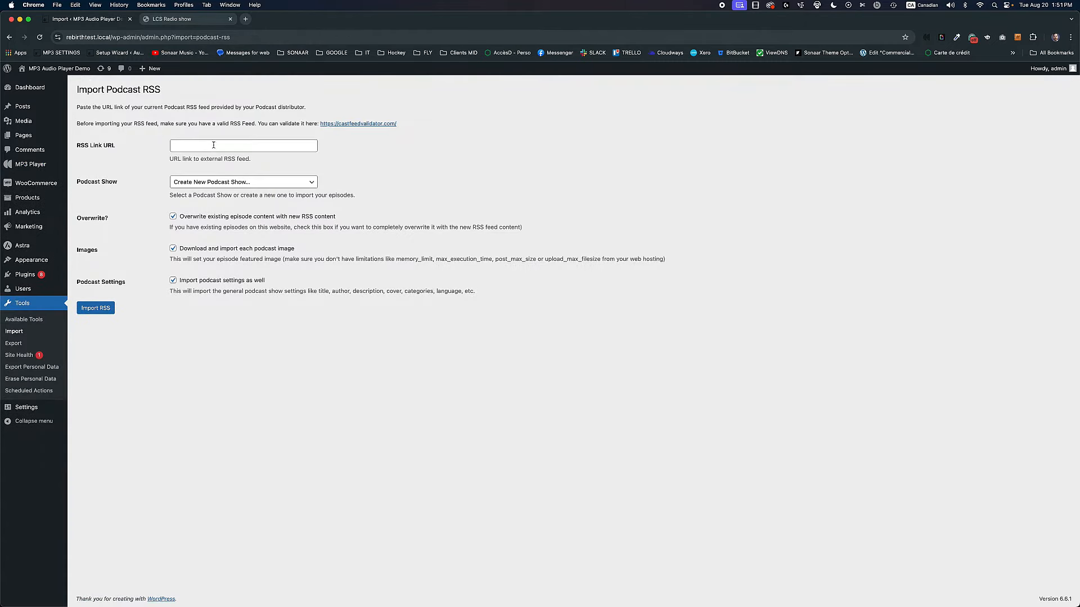
text(https://feeds.acast.com/public/shows/65a661949b615a0016a7d6ea)
click(161, 163)
click(103, 313)
Step: Browse the imported episodes in the MP3 Player episode list, then view the Nanofunk episode's page in a new tab and play it
mouse_move(66, 165)
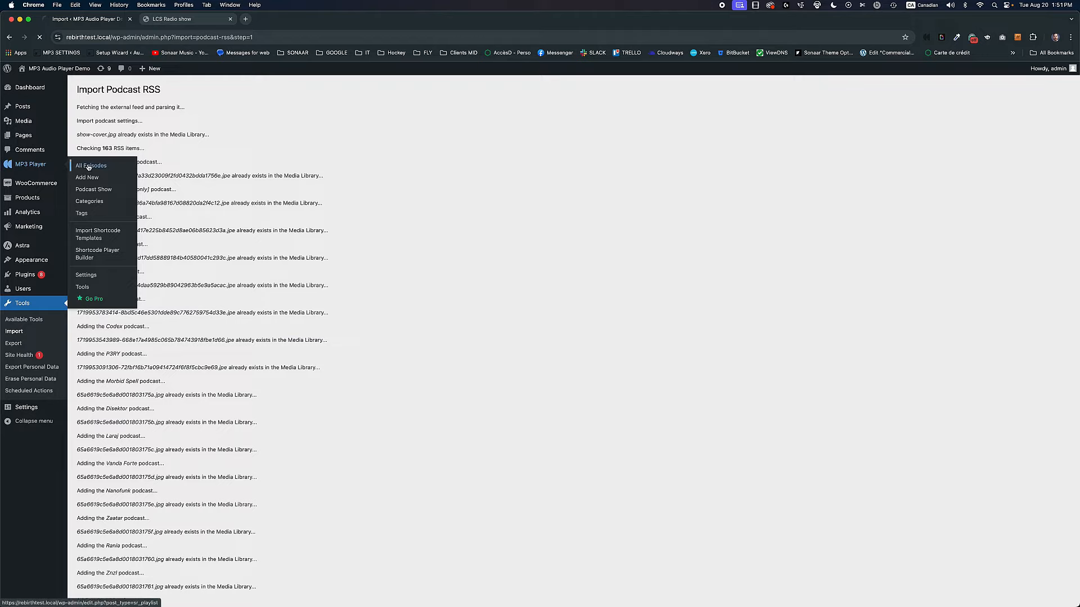
click(88, 167)
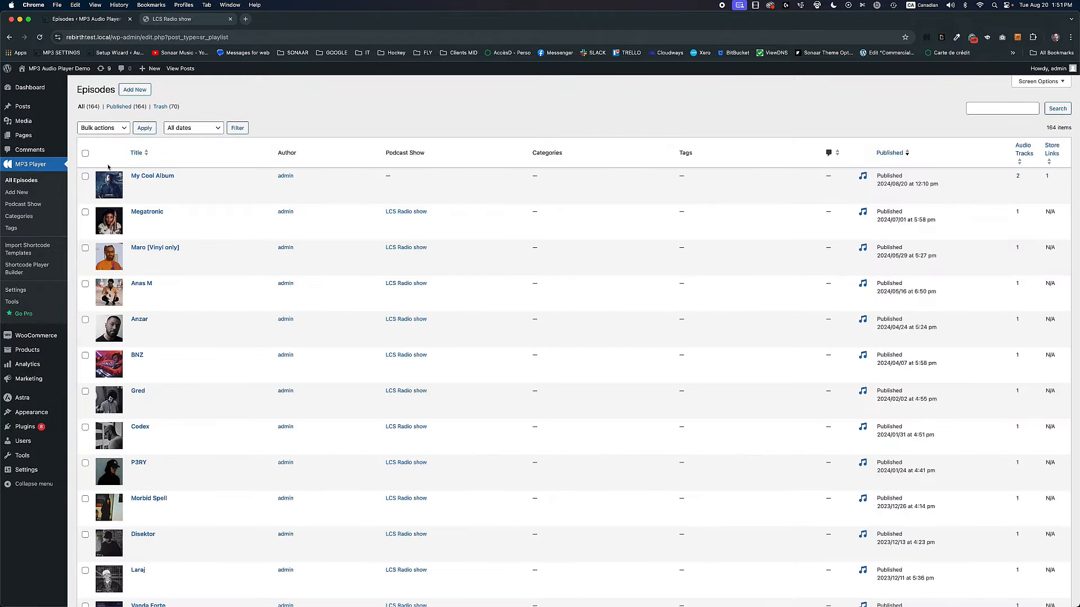
scroll(166, 231, down, 10)
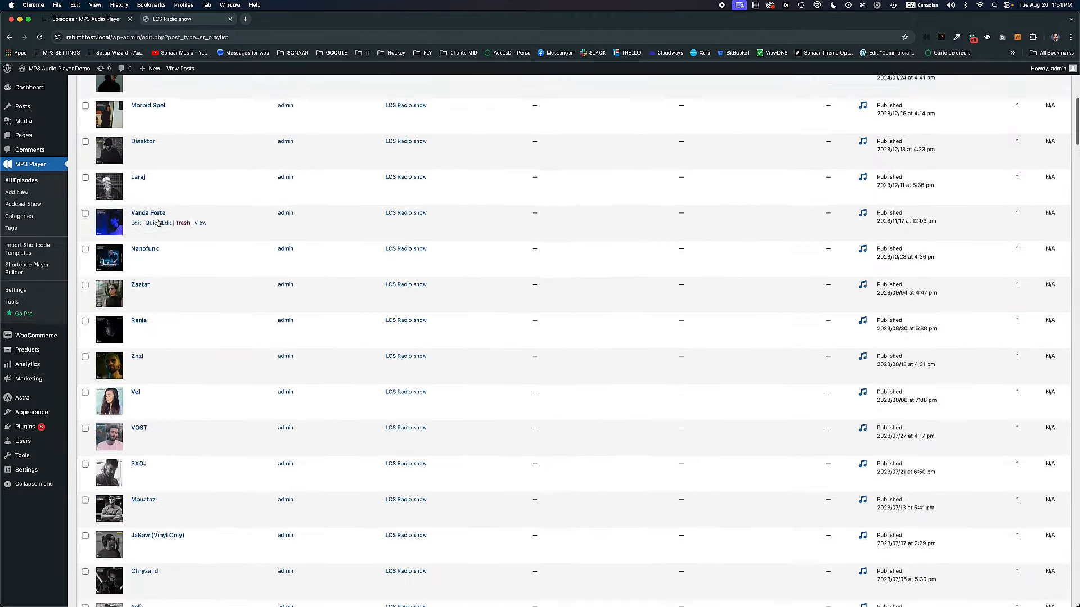
super+click(200, 259)
click(187, 19)
click(563, 176)
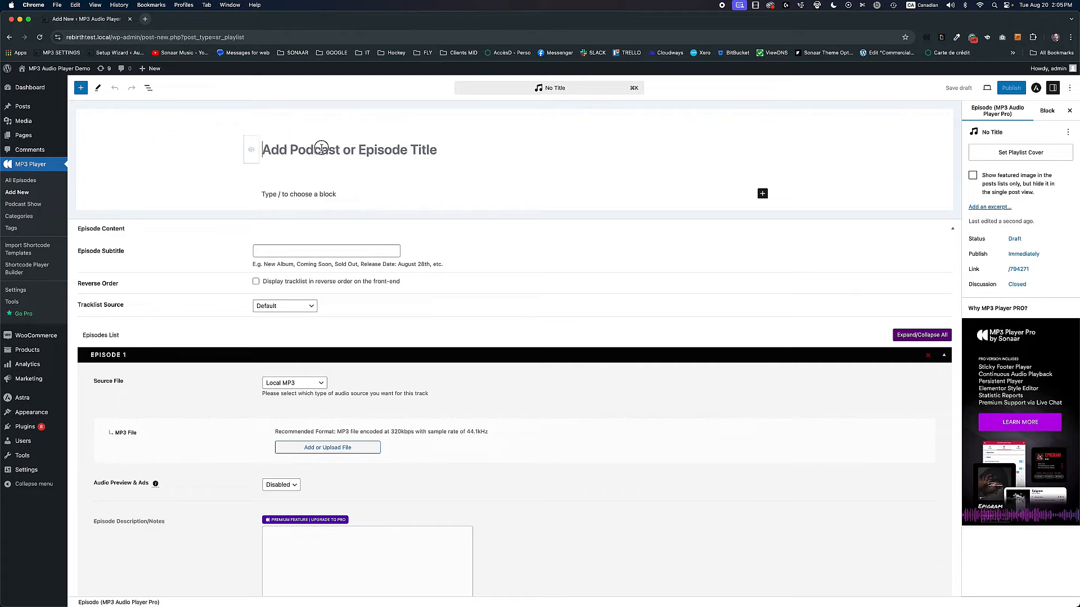
Step: Title the new podcast post My Podcast Show
click(321, 149)
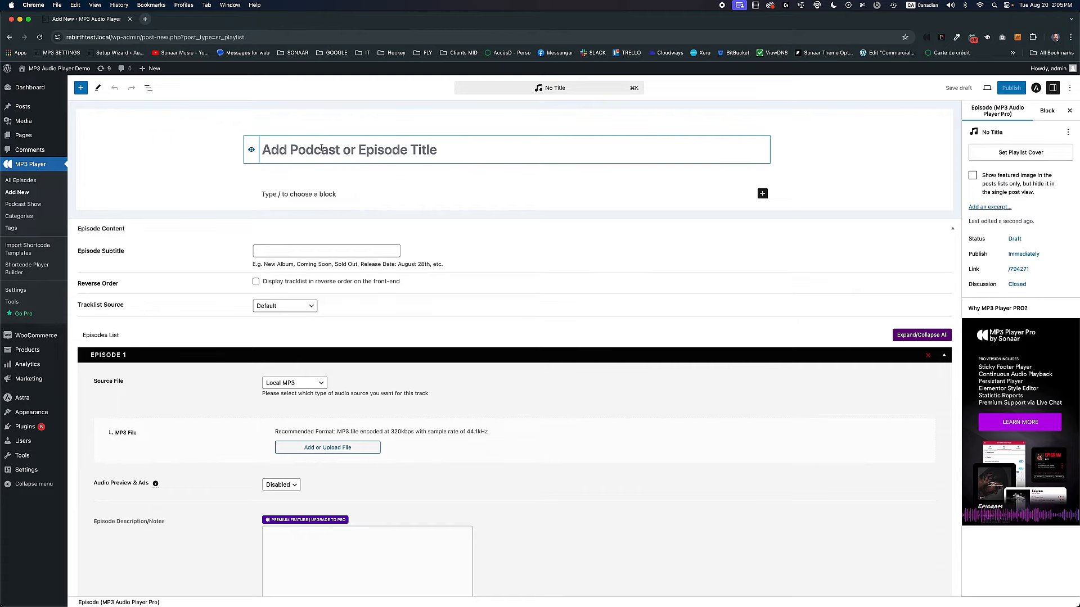
text(My Podcast )
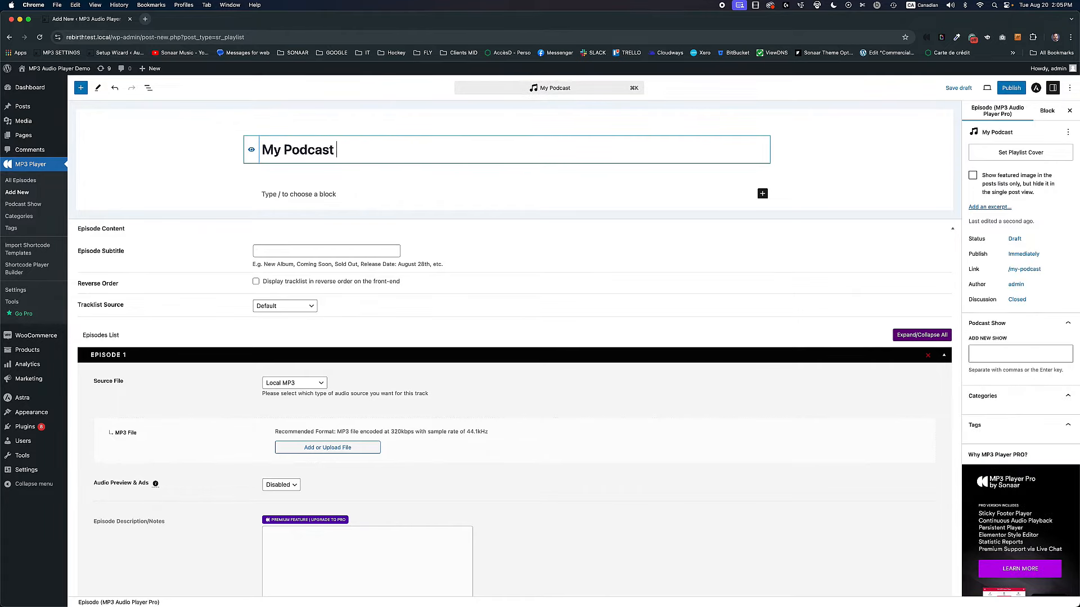
text(Show)
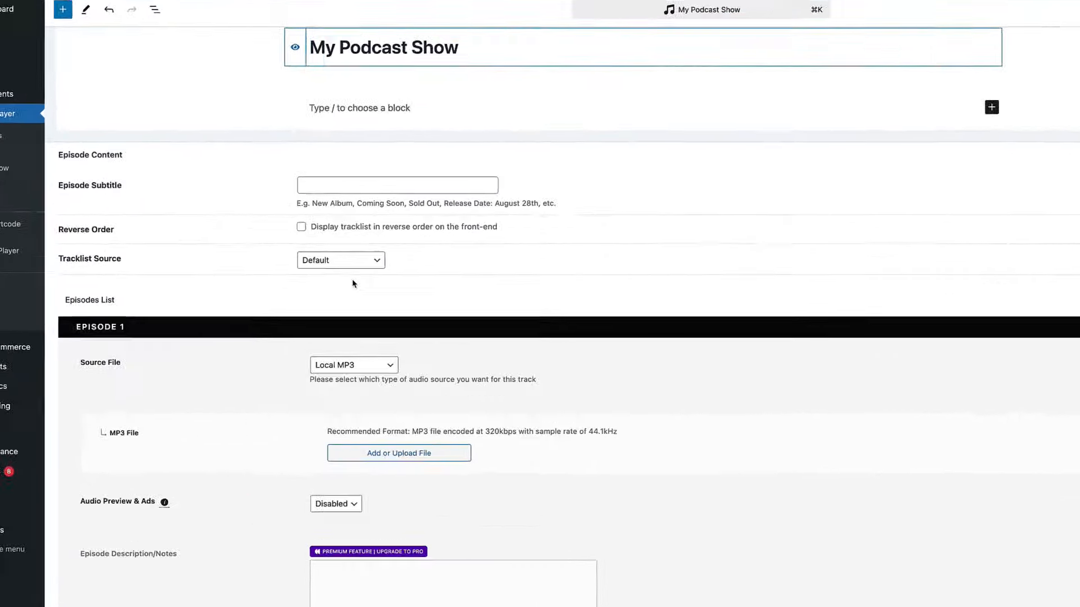
click(365, 261)
click(371, 270)
click(381, 288)
text(https://feeds.acast.com/public/shows/65a661949b615a0016a7d6ea)
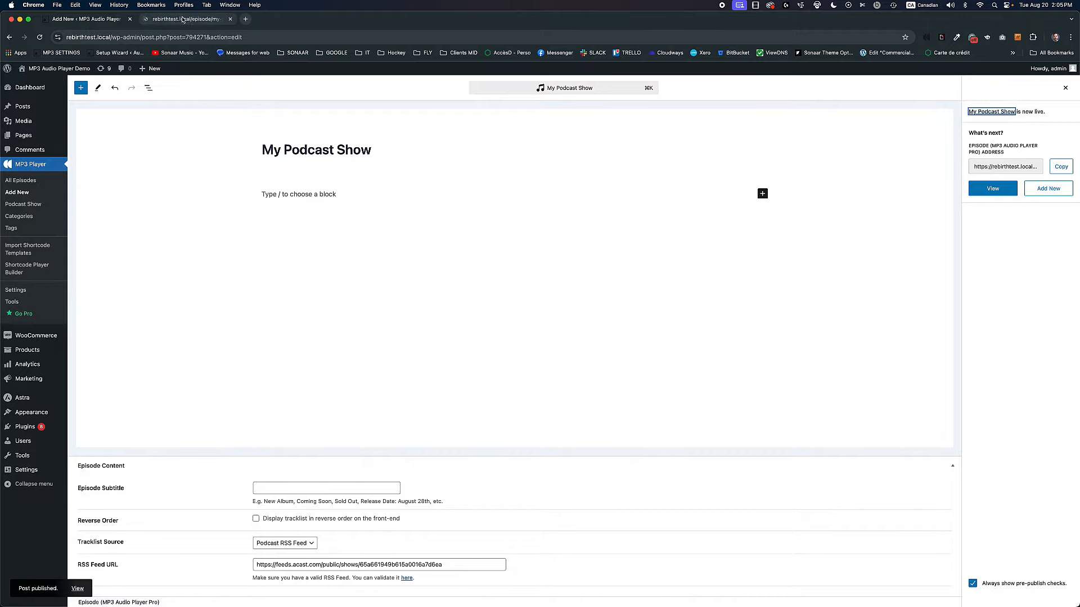
scroll(656, 353, down, 10)
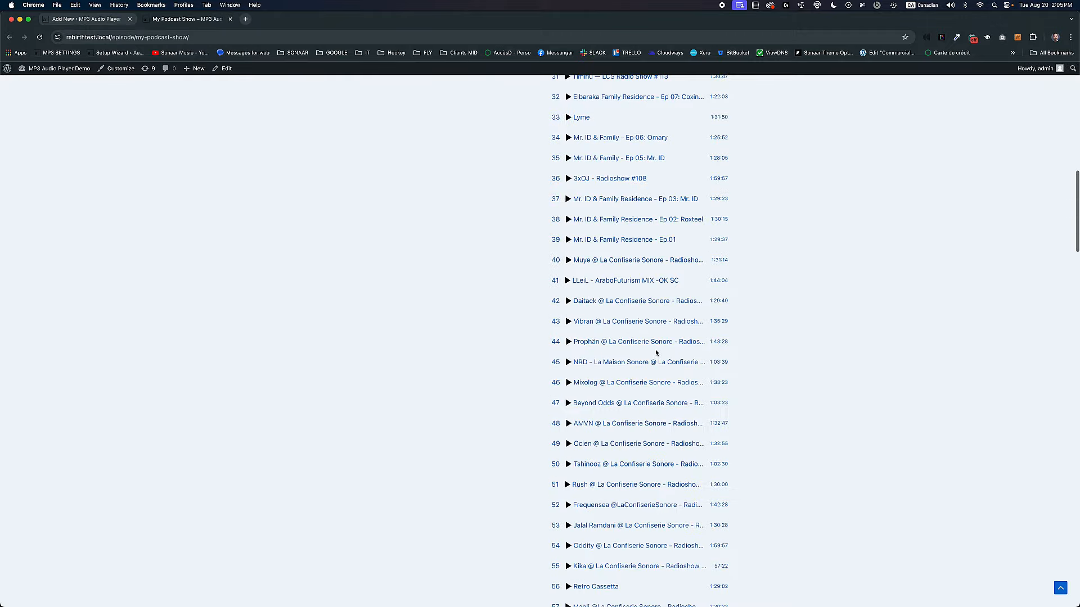
scroll(652, 349, up, 10)
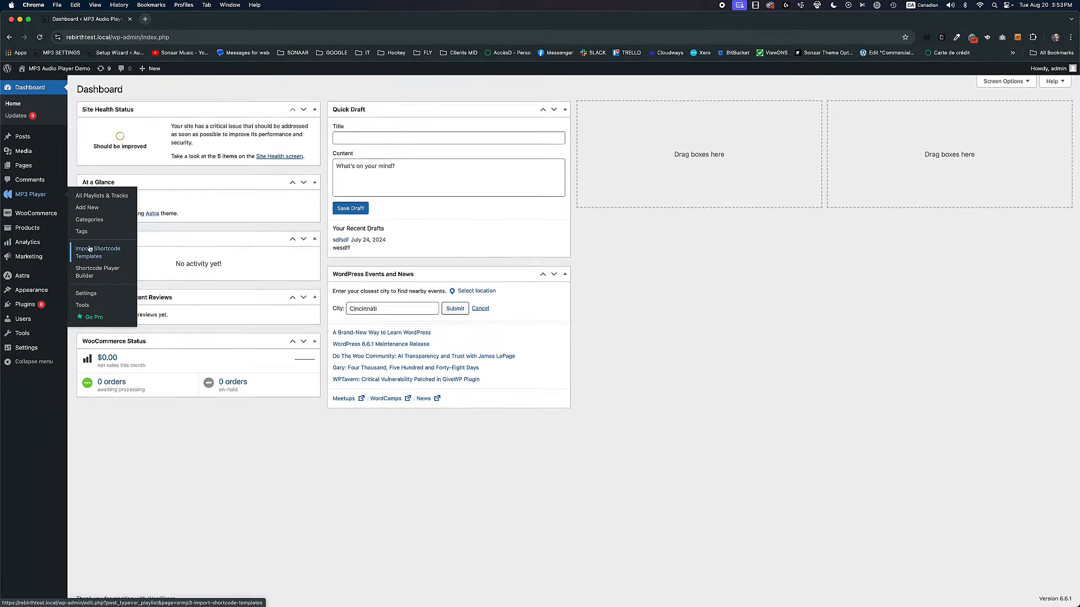
Step: Open the Shortcode Player Builder and expand its audio source settings
click(97, 273)
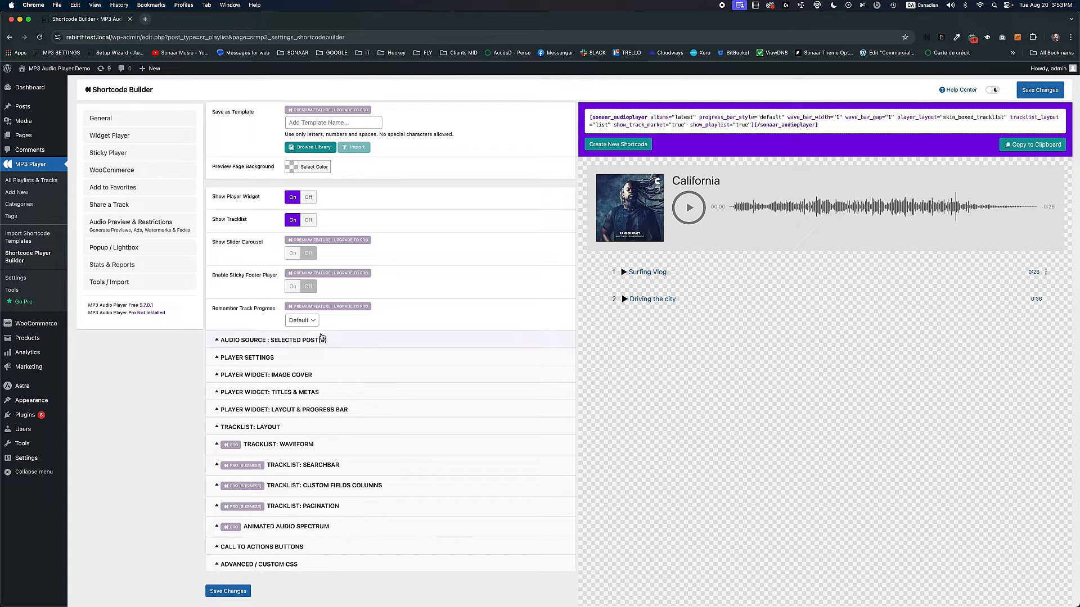
click(326, 338)
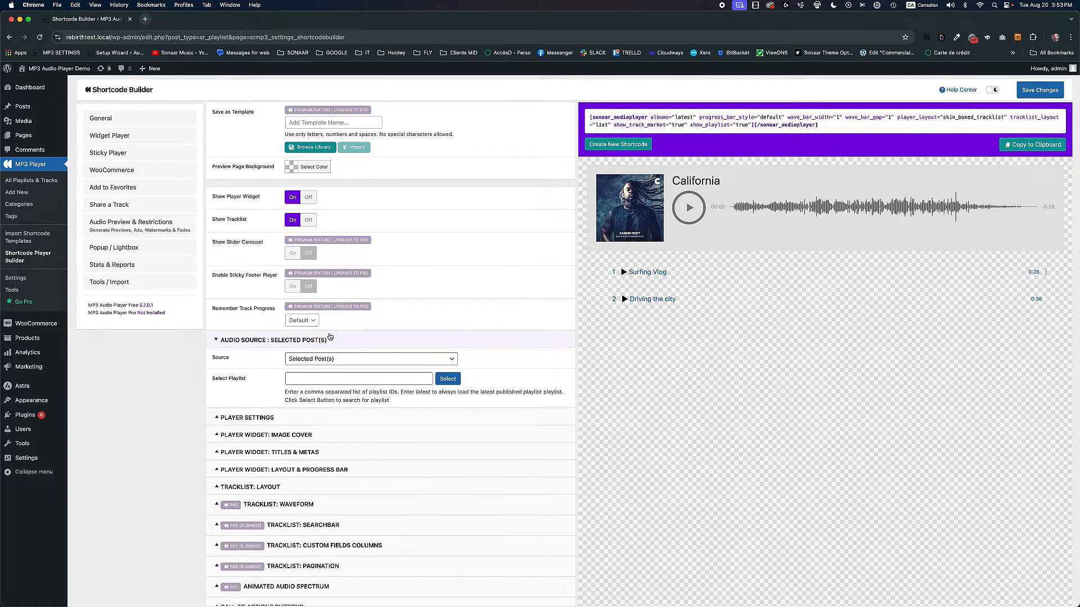